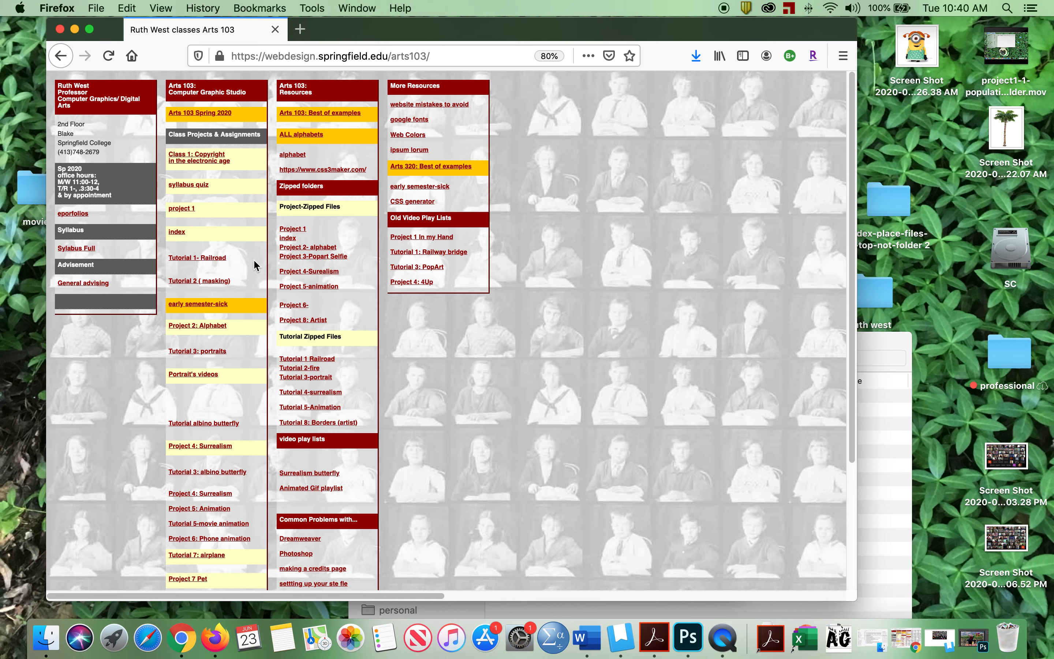
Read through the Tutorial 1 Railroad instructions on the class site and return to the class page.
left_click(209, 260)
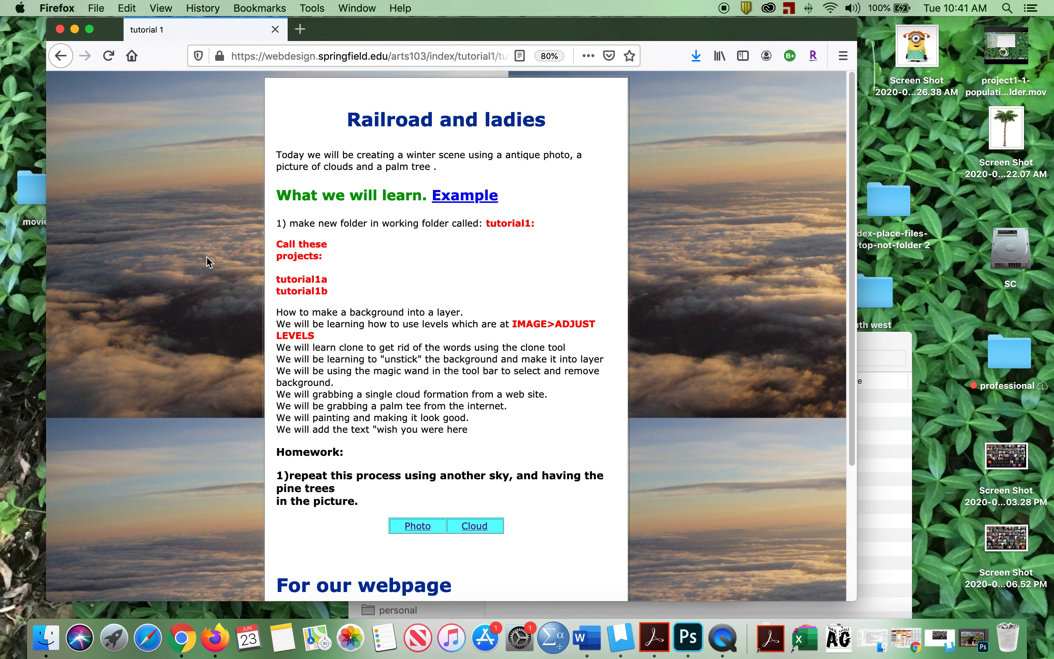
left_click_drag(850, 307, 886, 493)
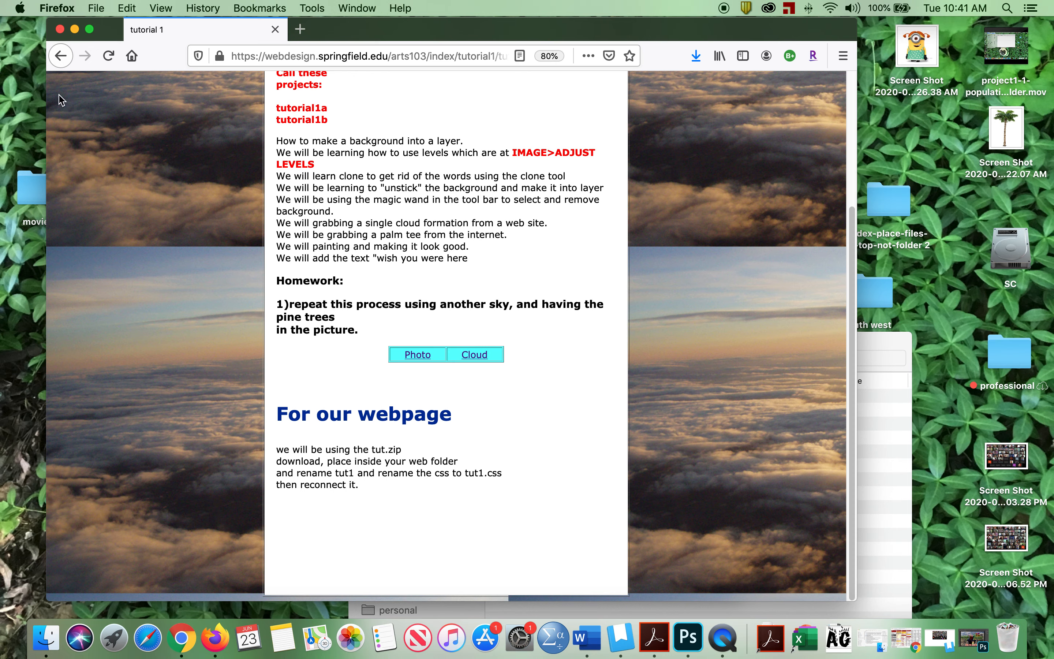
left_click(60, 55)
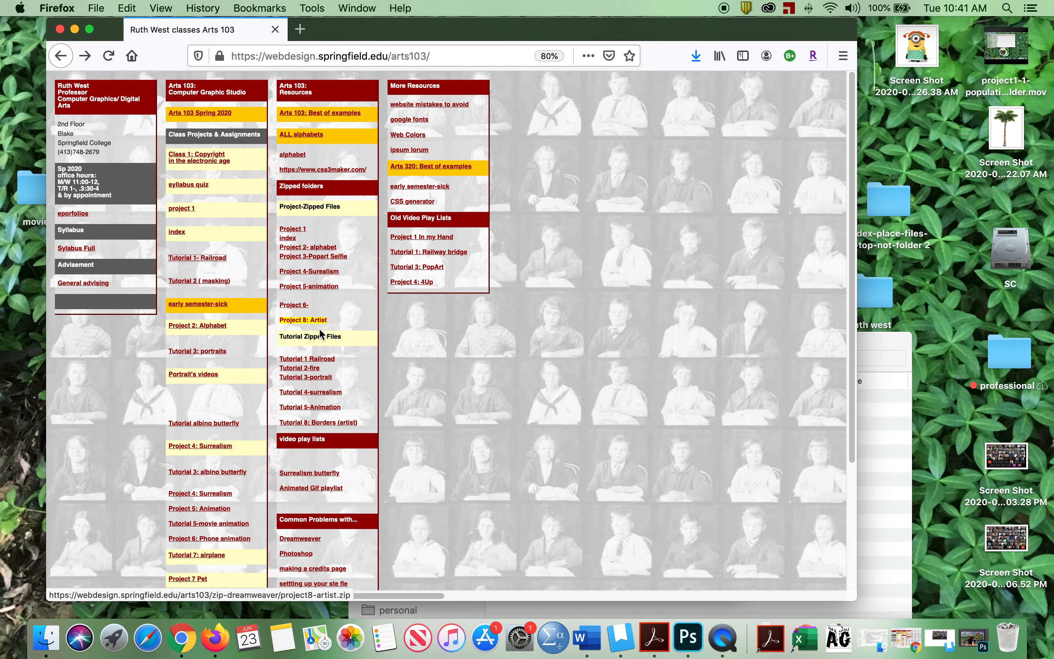
Download and unpack the Tutorial 1 Railroad zip file, and move the tut1-railroad folder into the web folder of the desktop site folder.
left_click(322, 359)
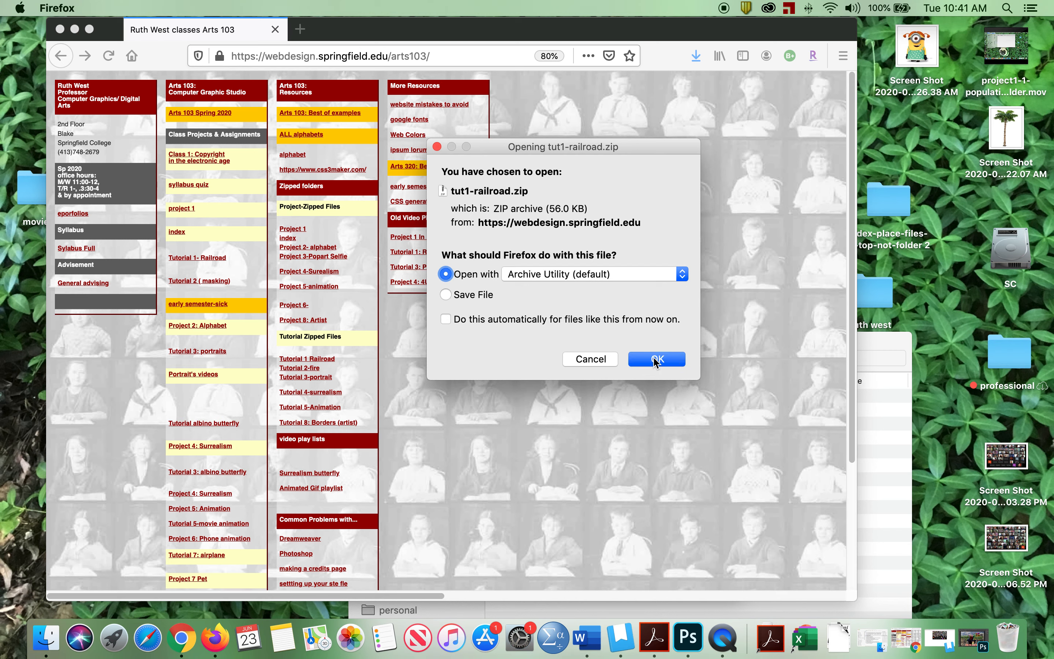
left_click(655, 360)
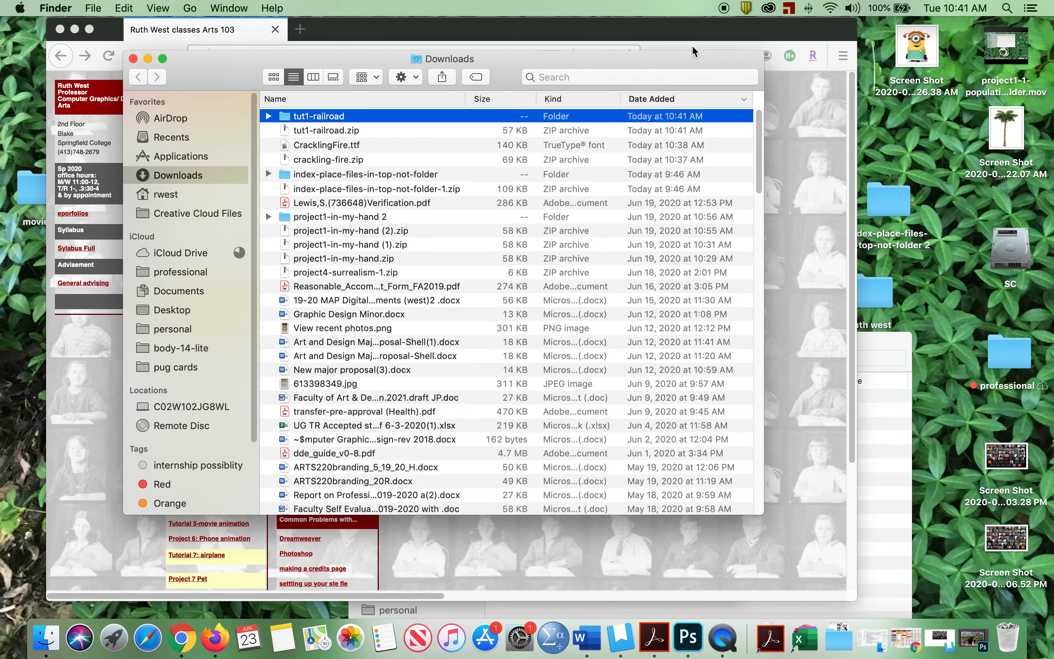
left_click_drag(676, 43, 474, 375)
double_click(873, 304)
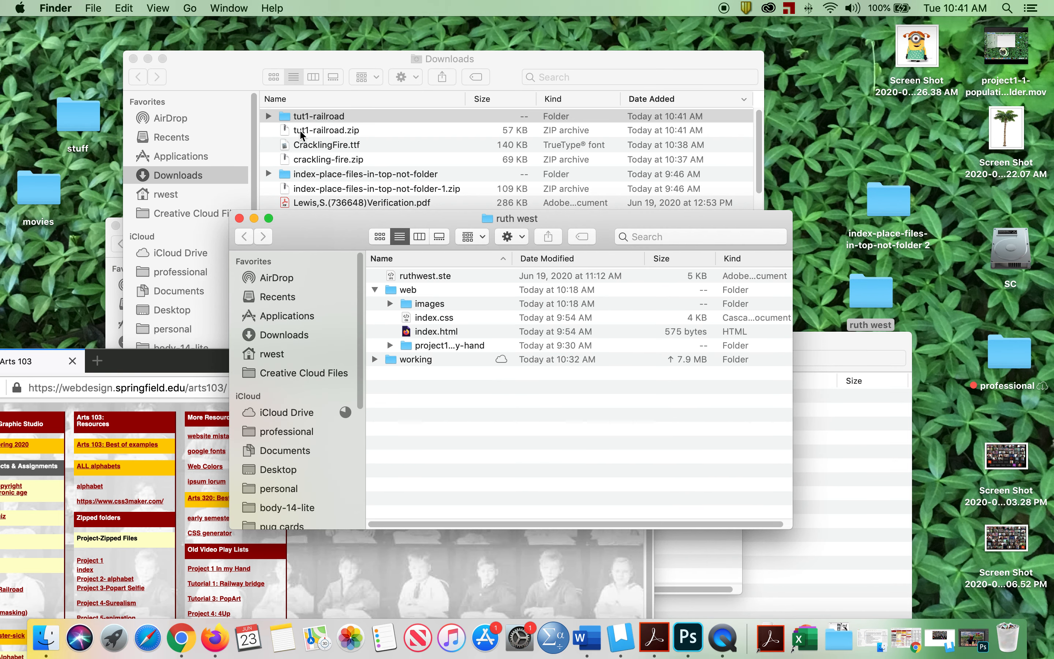
left_click_drag(279, 119, 446, 292)
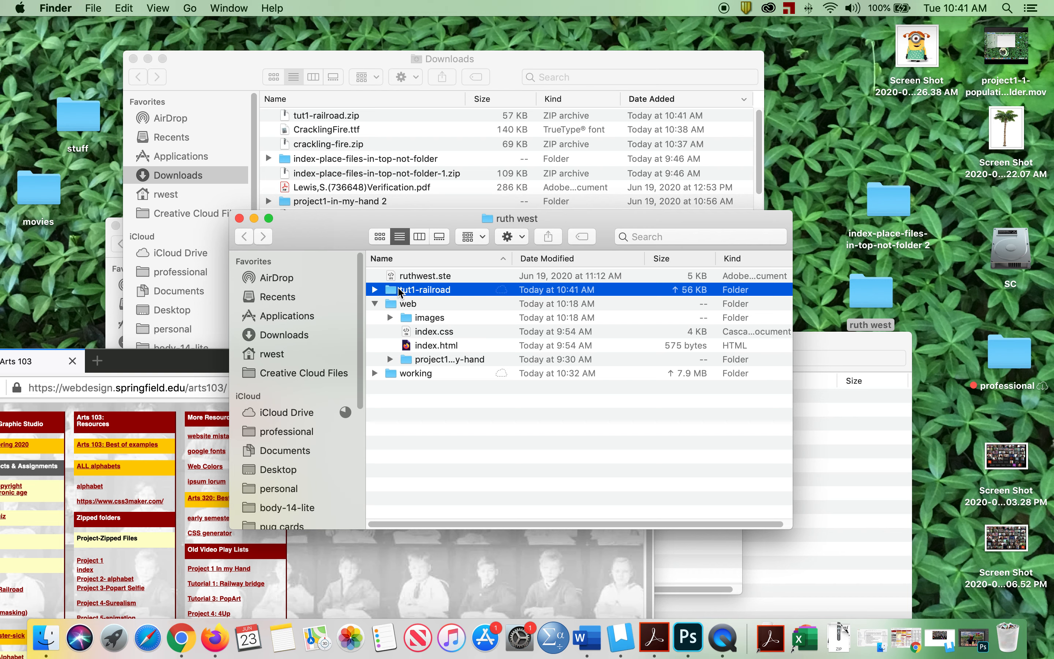
left_click_drag(391, 291, 387, 302)
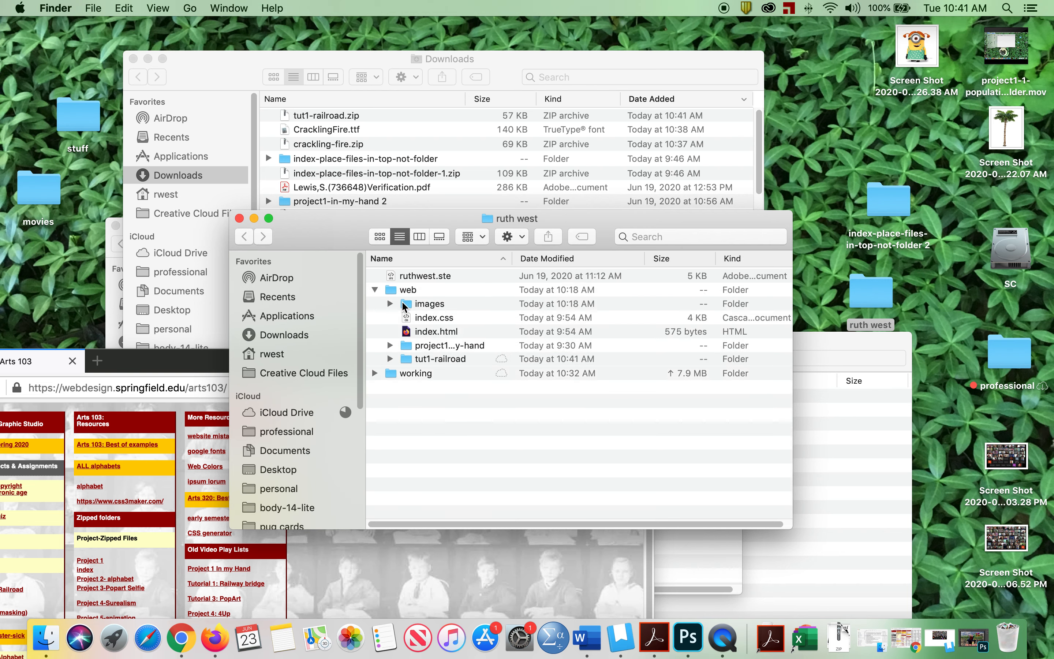
left_click(374, 290)
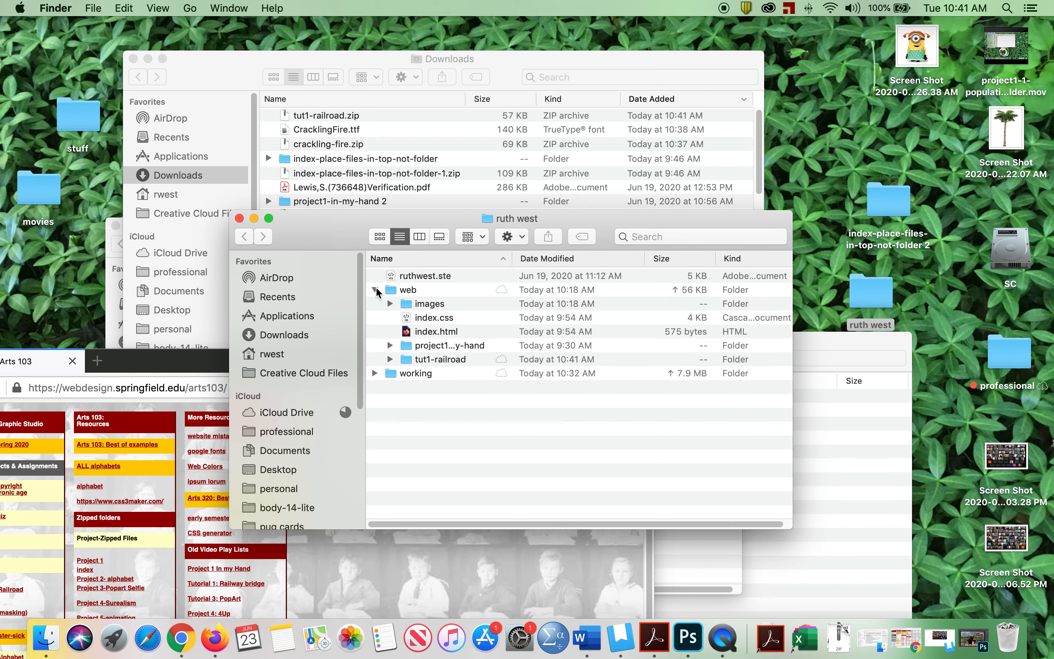
Switch to Photoshop and set up a Save for Web export of railroad1.psd as JPEG High, 900 px wide.
left_click(696, 626)
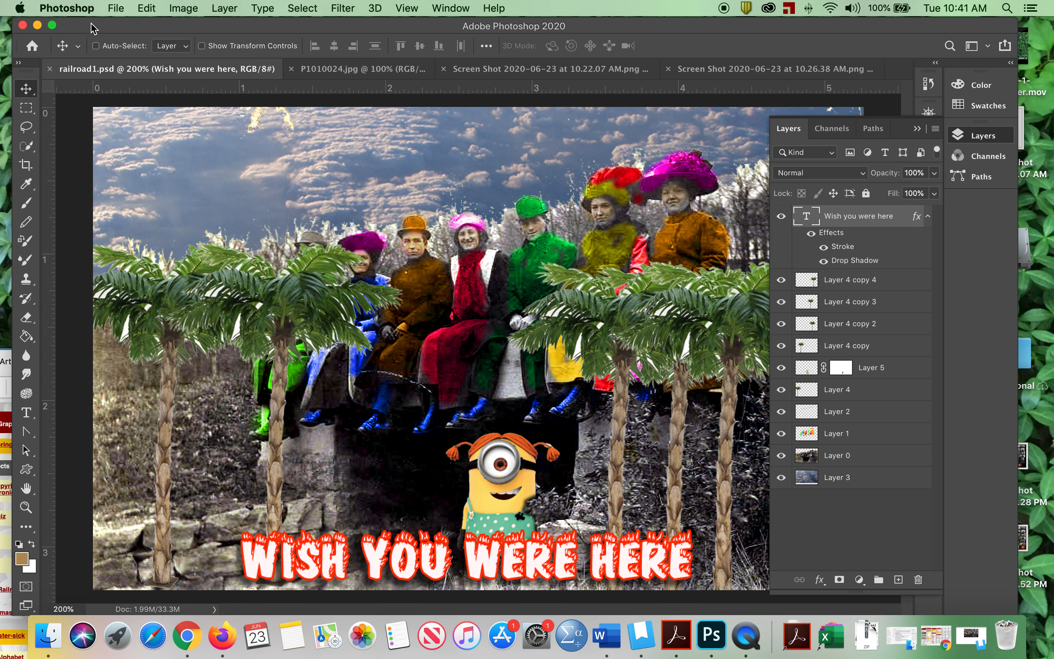
left_click(116, 8)
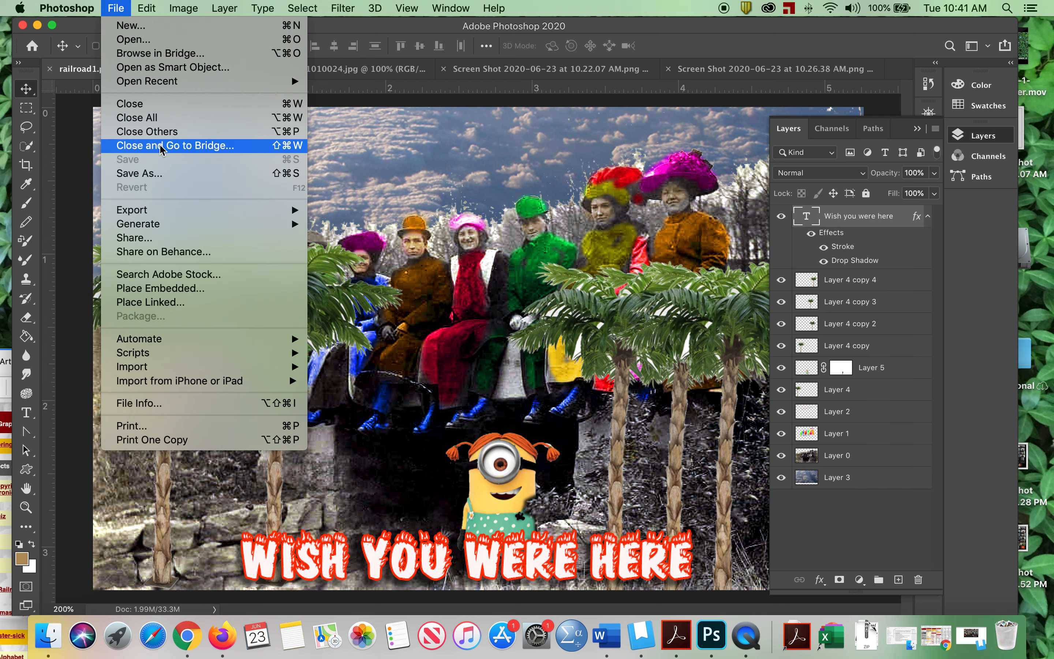
mouse_move(170, 214)
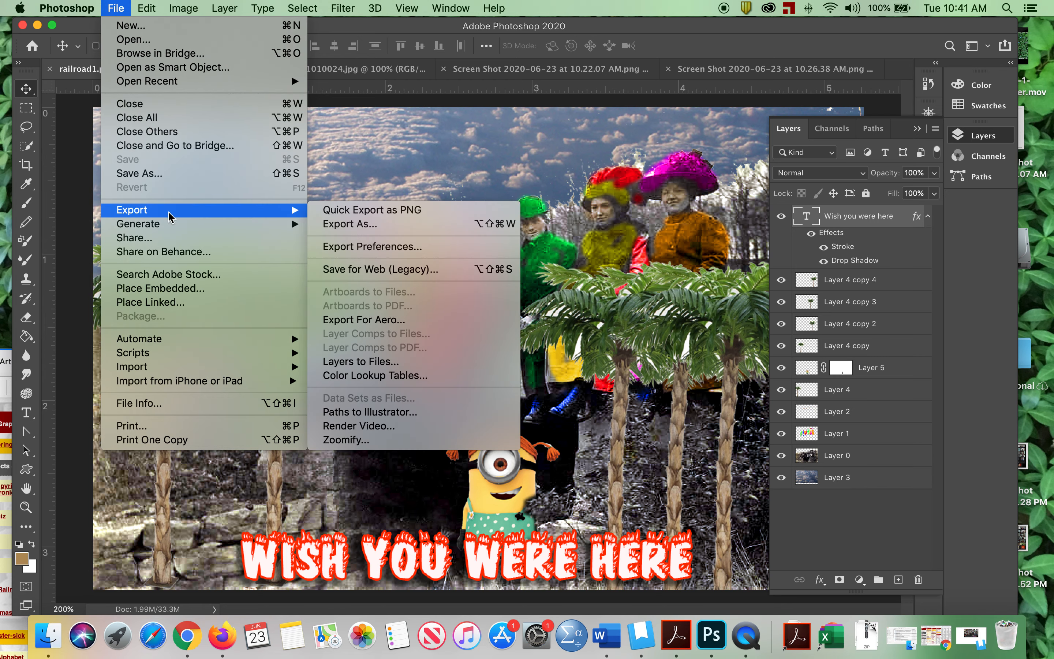
left_click(375, 270)
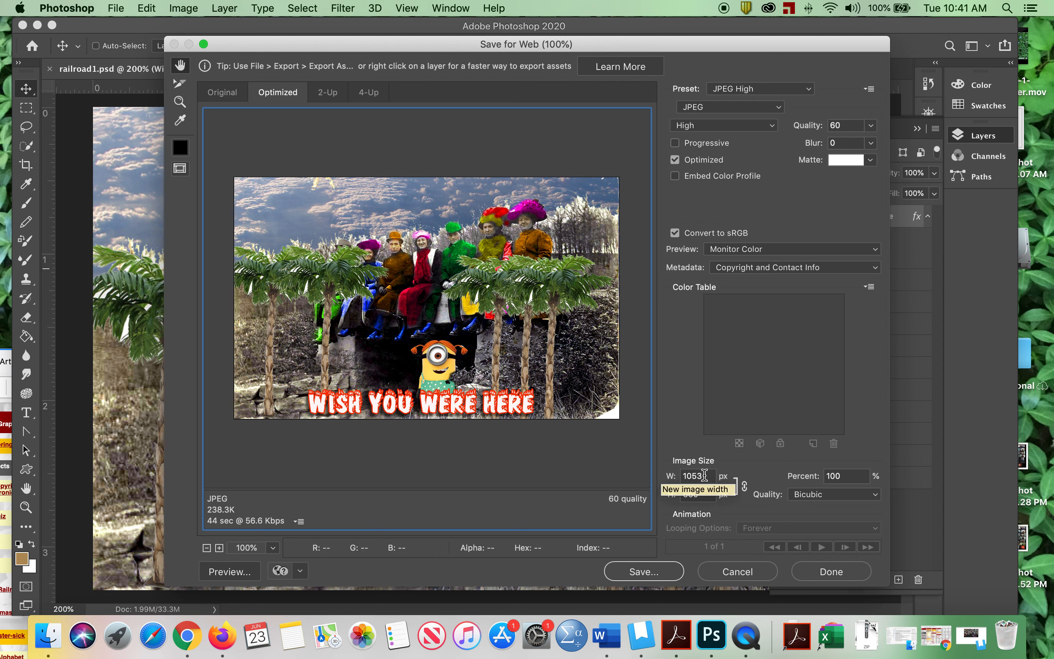
double_click(697, 476)
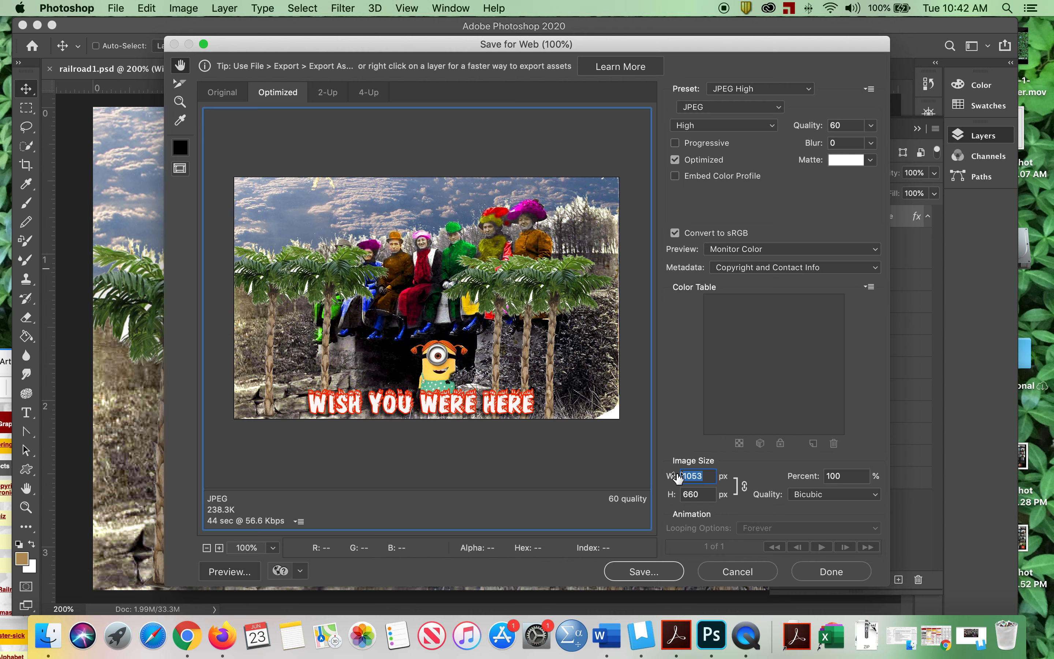
type("900")
Save the web image as railroad1.jpg in the images folder inside tut1-railroad.
left_click(645, 571)
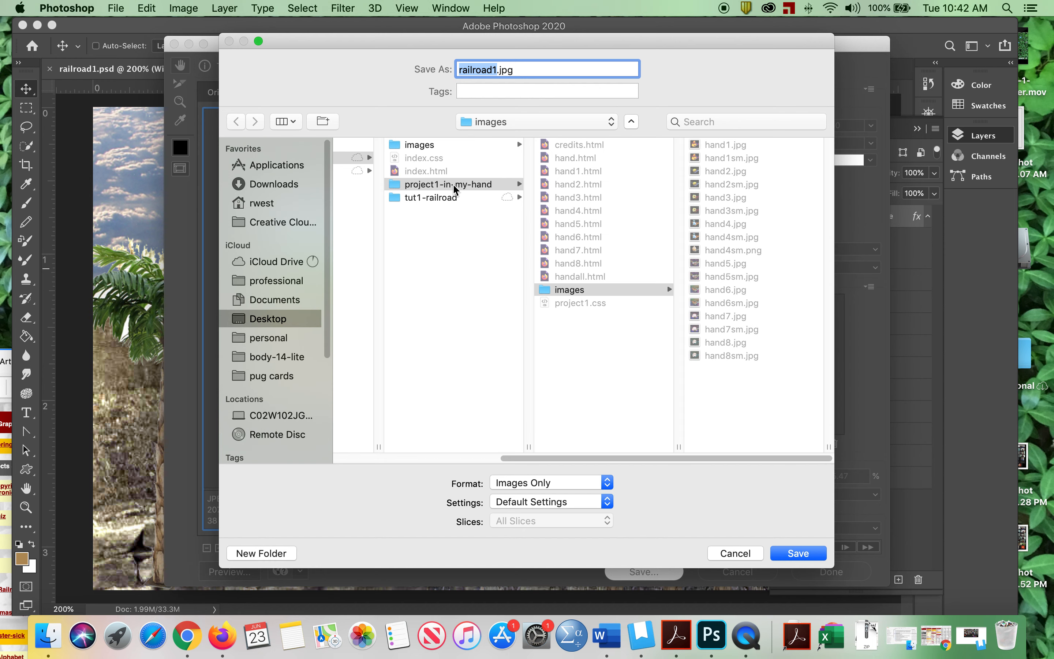
left_click(451, 199)
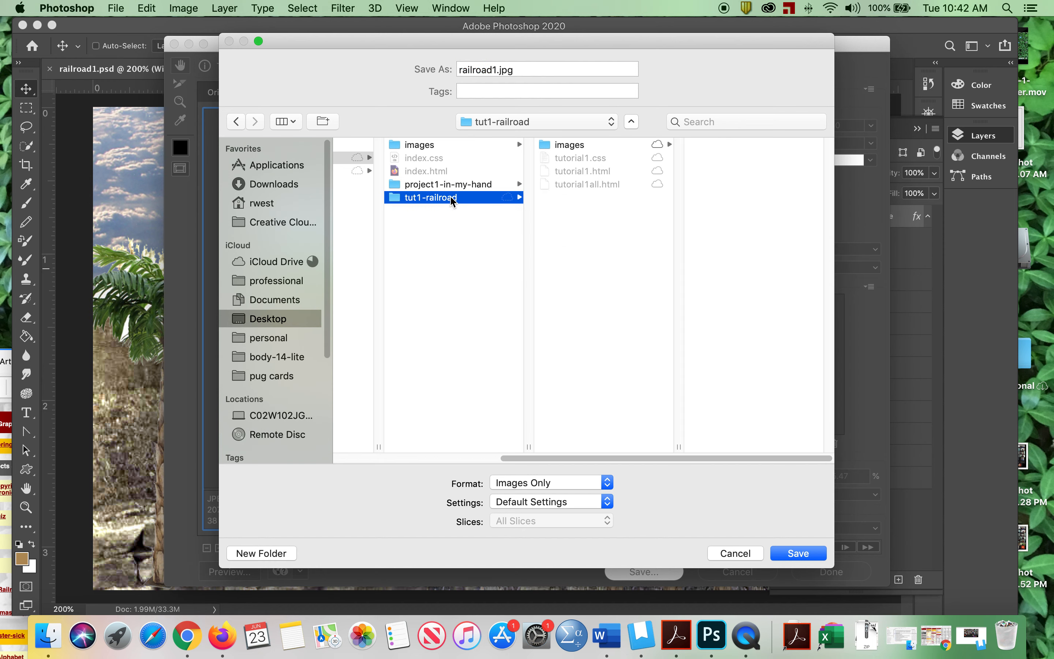
left_click(566, 147)
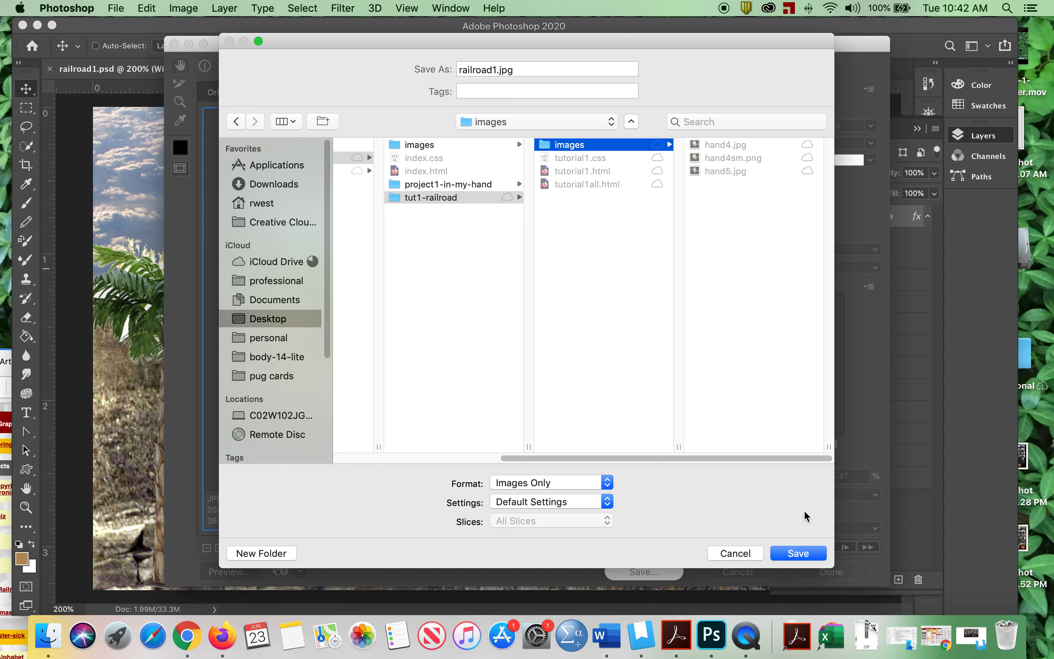
left_click(807, 558)
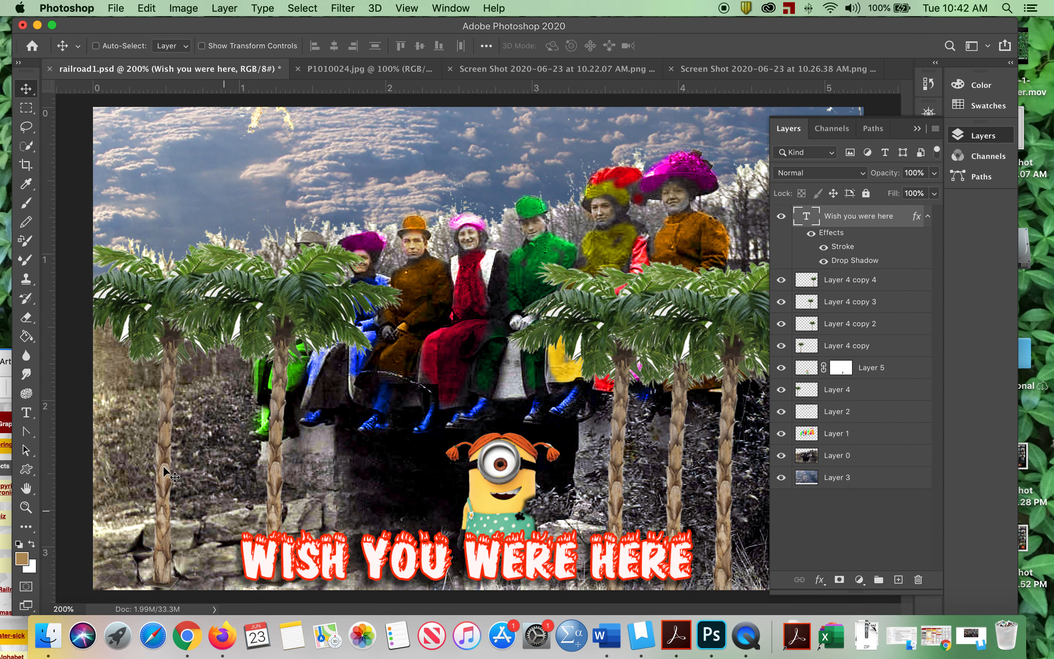
Change the "Wish you were here" text to the Mom'sTypewriter font with the colour #fdfff7.
left_click(35, 412)
left_click_drag(246, 550, 762, 562)
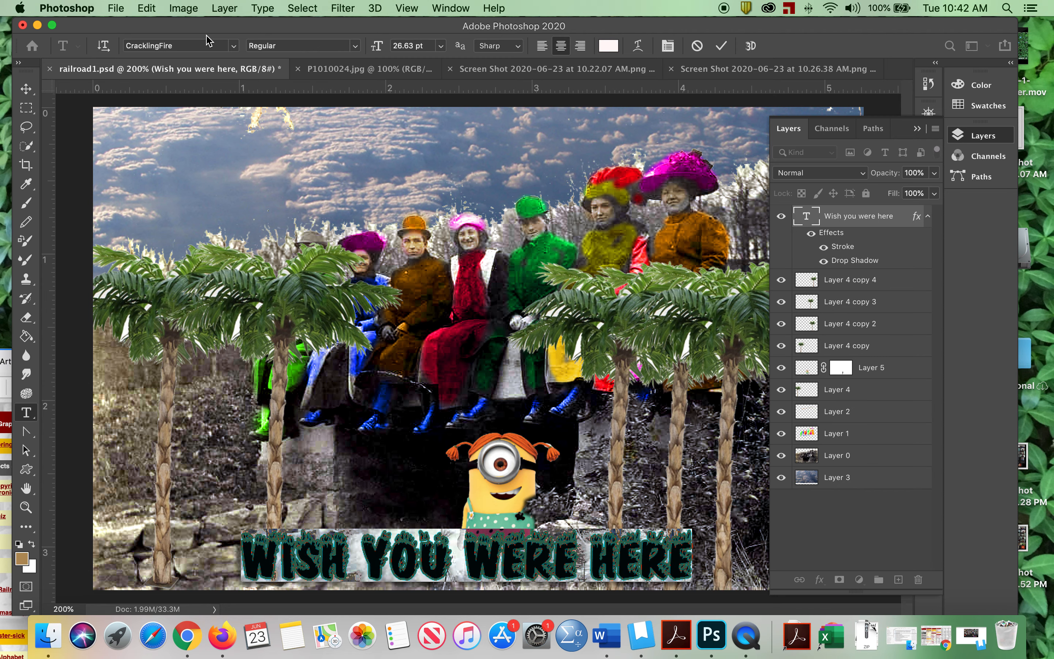
left_click(236, 46)
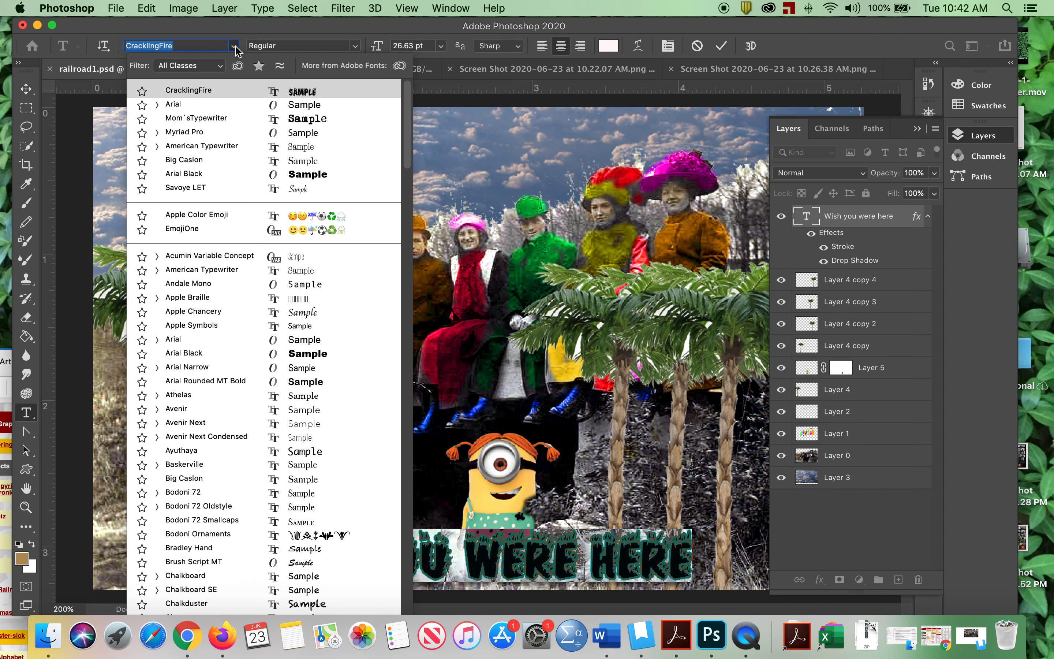
left_click(216, 119)
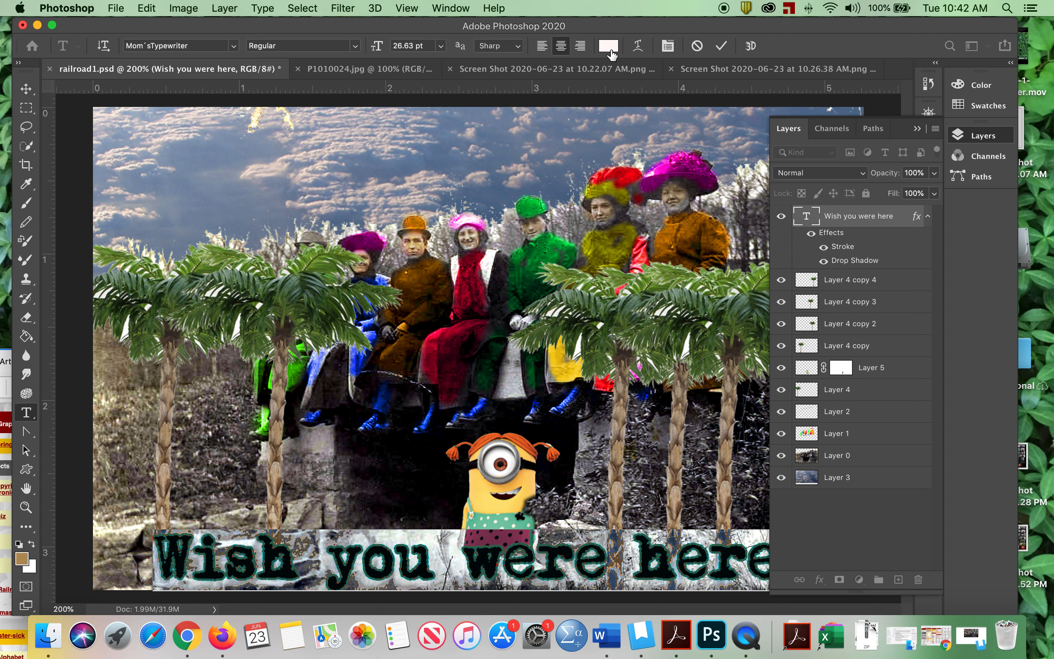
left_click(609, 46)
left_click(546, 341)
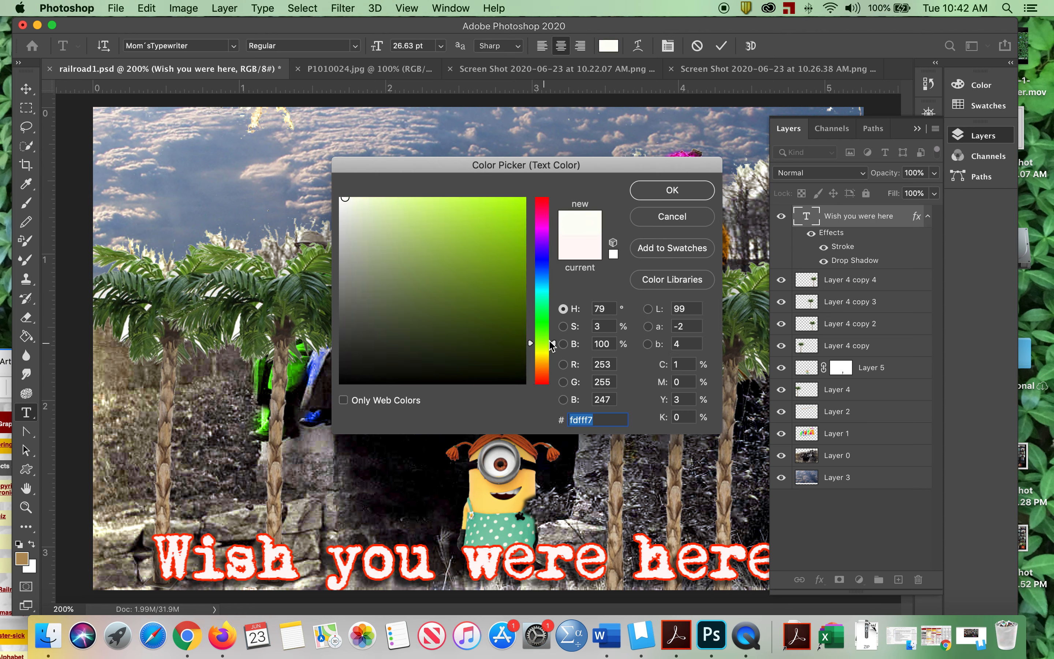
left_click(672, 190)
left_click(242, 122)
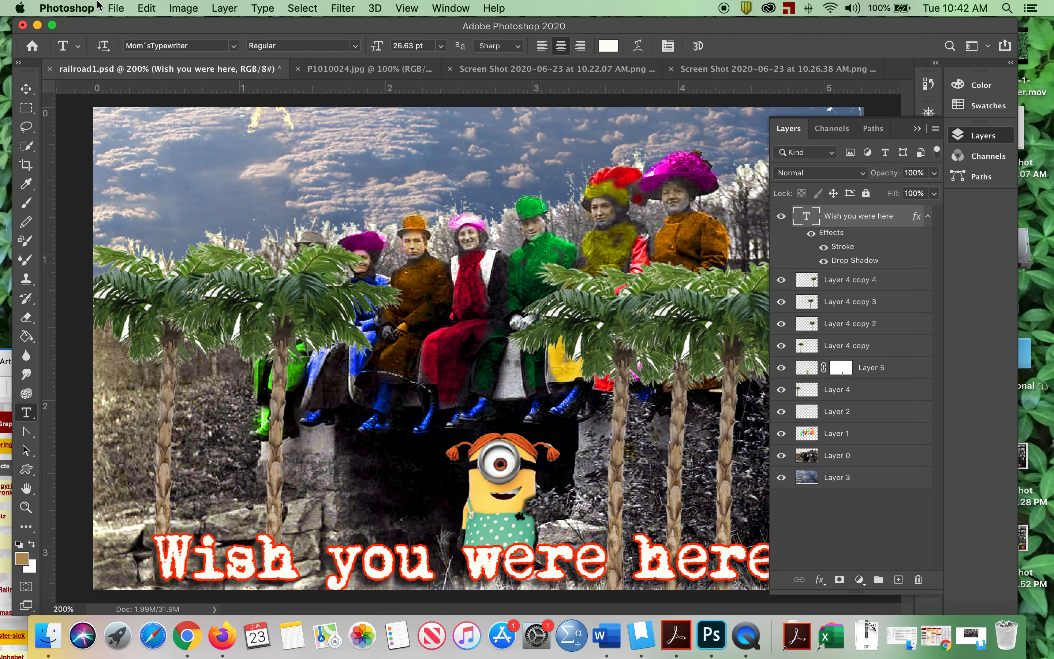
Set up another Save for Web JPEG High export of the retyped-font version, 900 px wide.
left_click(116, 9)
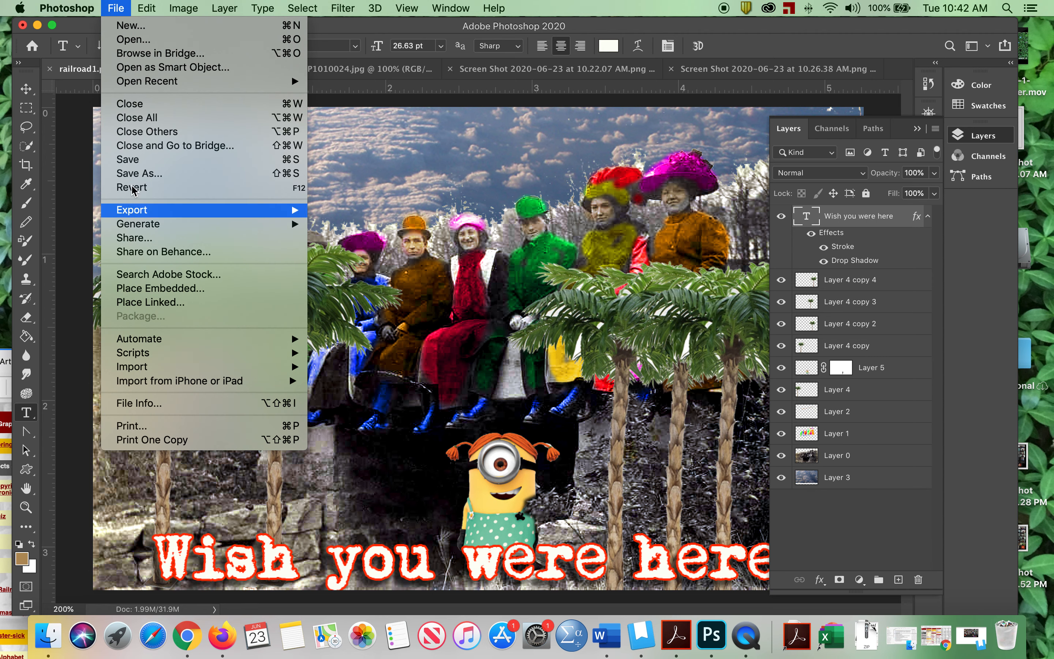
mouse_move(156, 214)
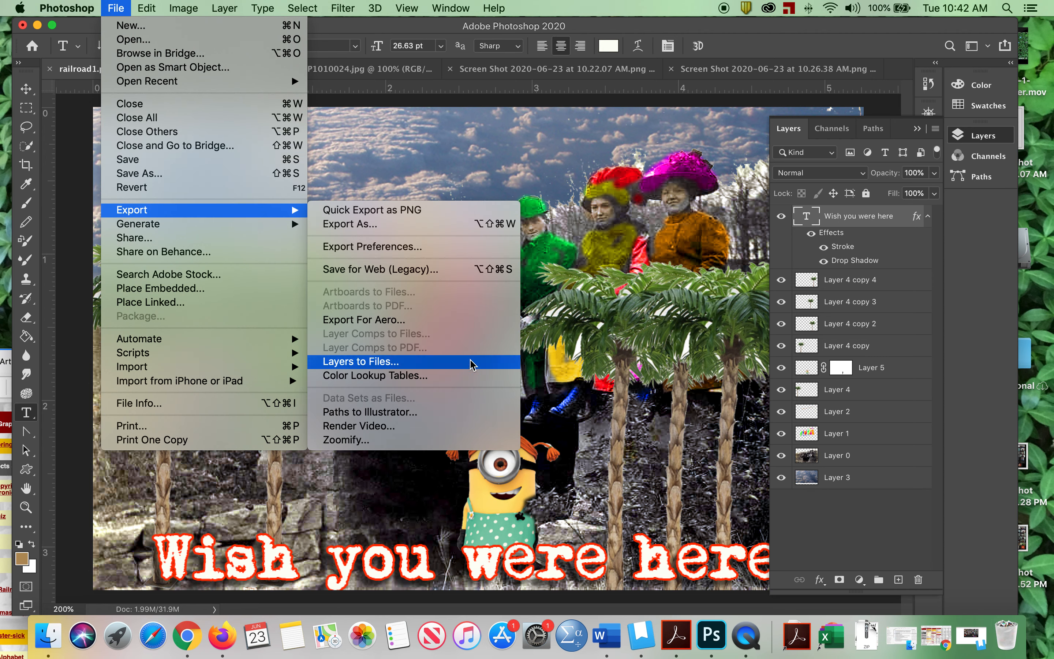
left_click(447, 270)
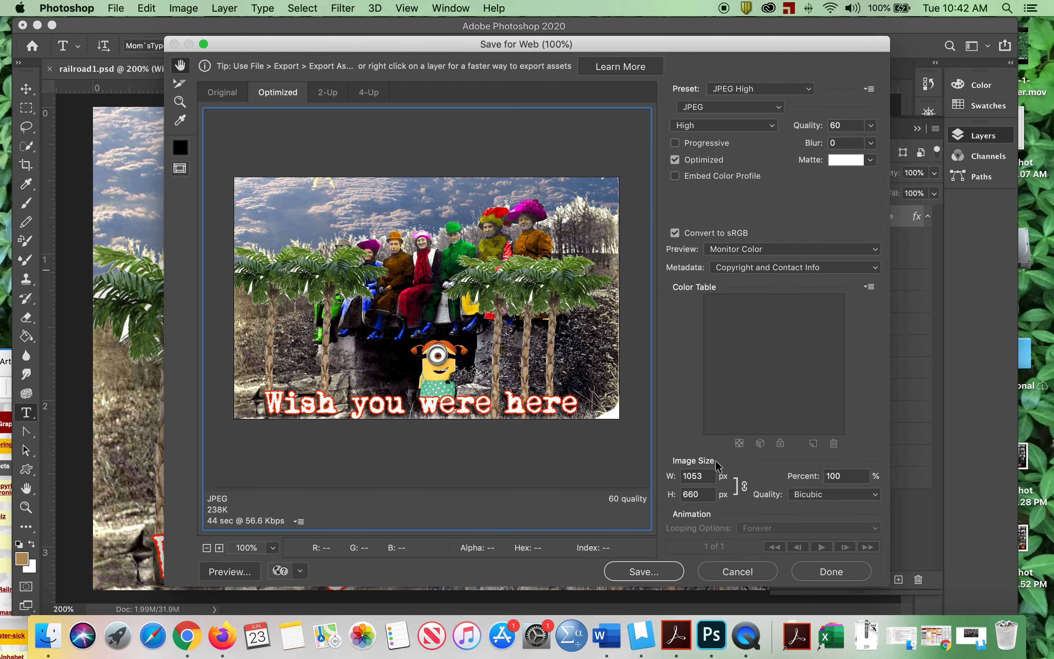
left_click_drag(705, 474, 662, 476)
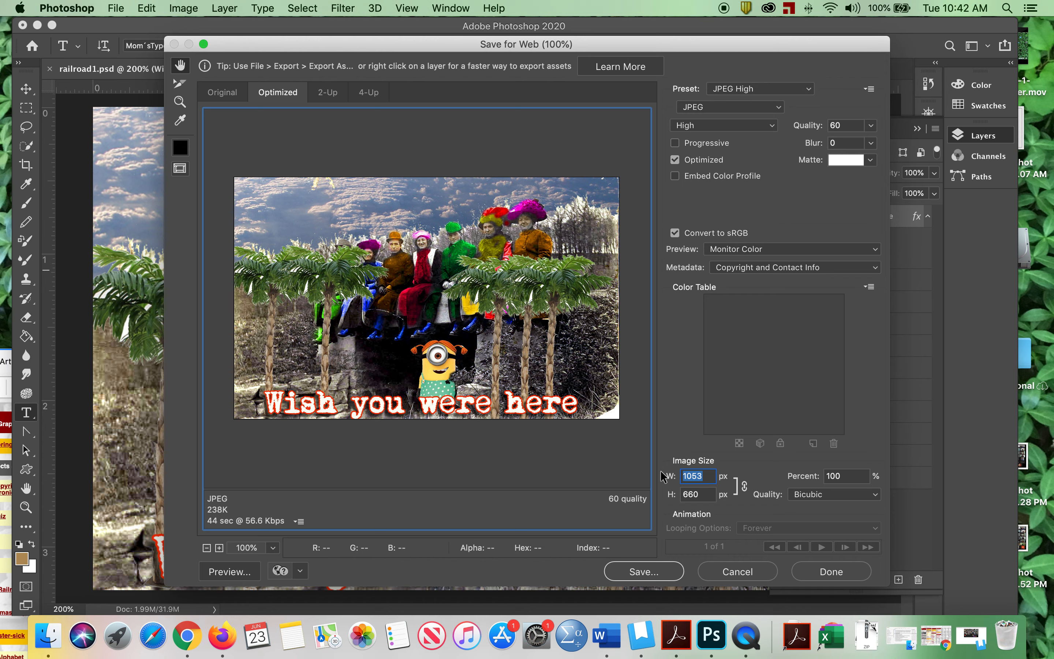
type("900")
Save the second web image as railroad2.jpg in the same images folder.
left_click(644, 571)
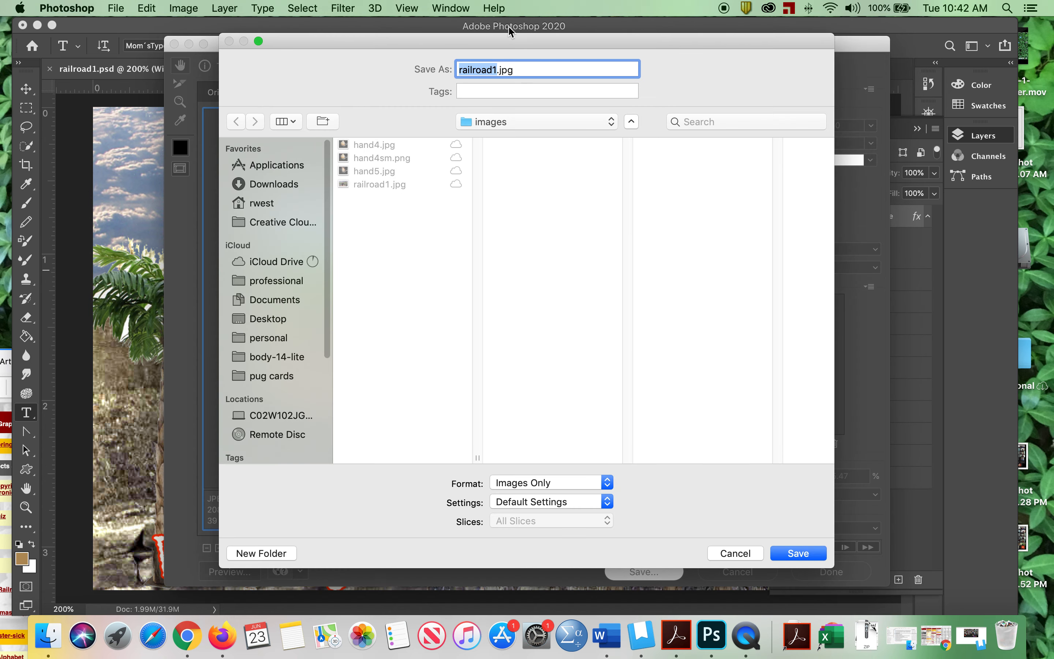
left_click(496, 69)
key("BackSpace")
type("2")
left_click(811, 553)
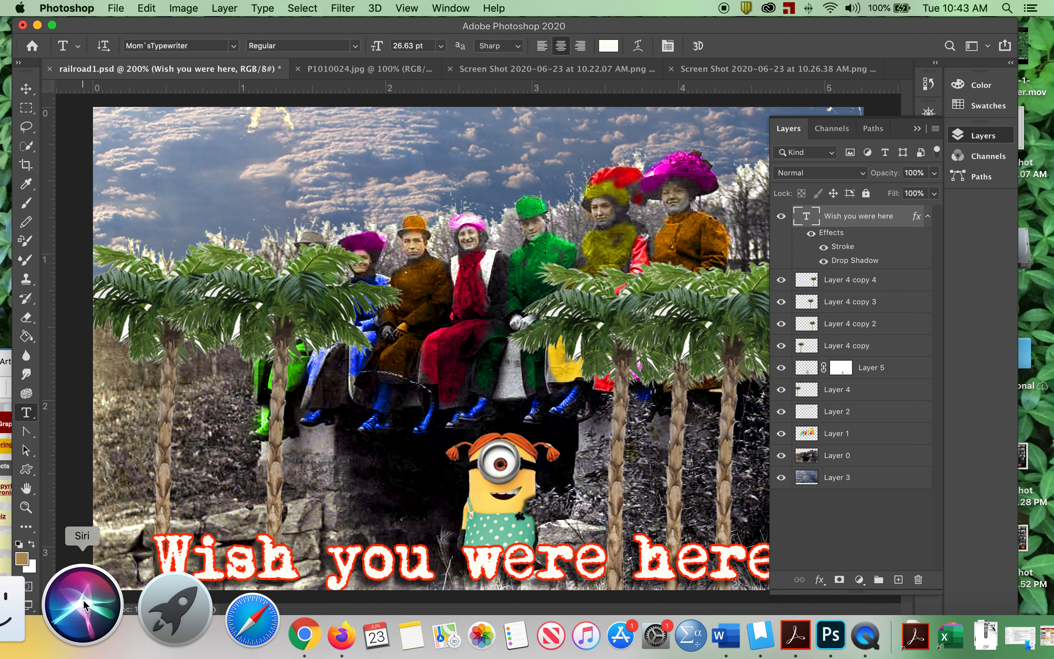
Launch Adobe Dreamweaver 2020 and close the floating Files panel.
left_click(113, 606)
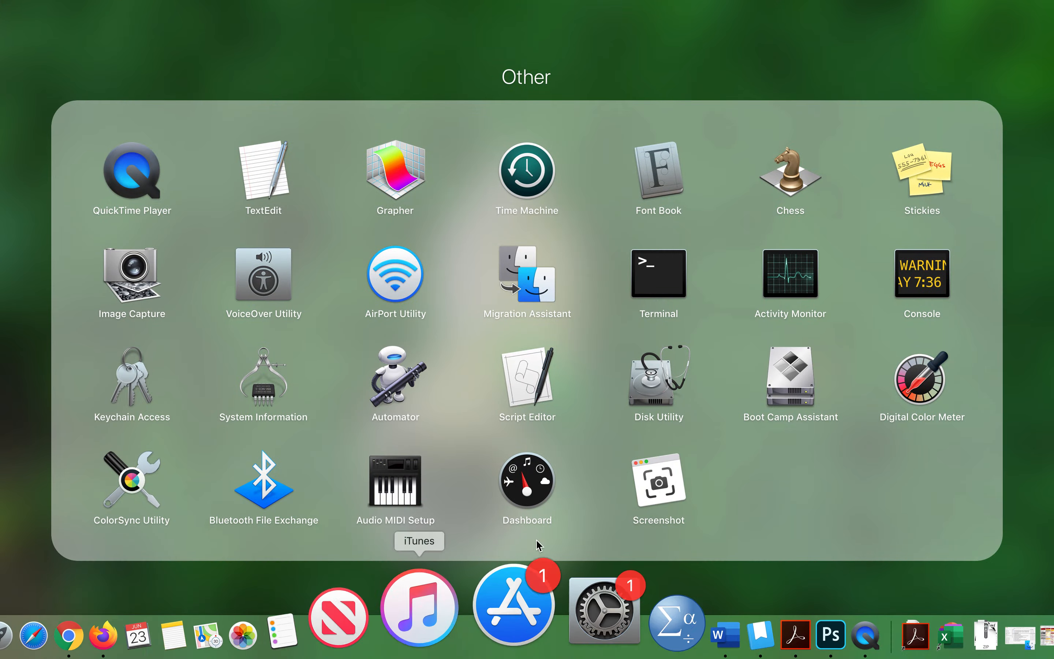
left_click(369, 53)
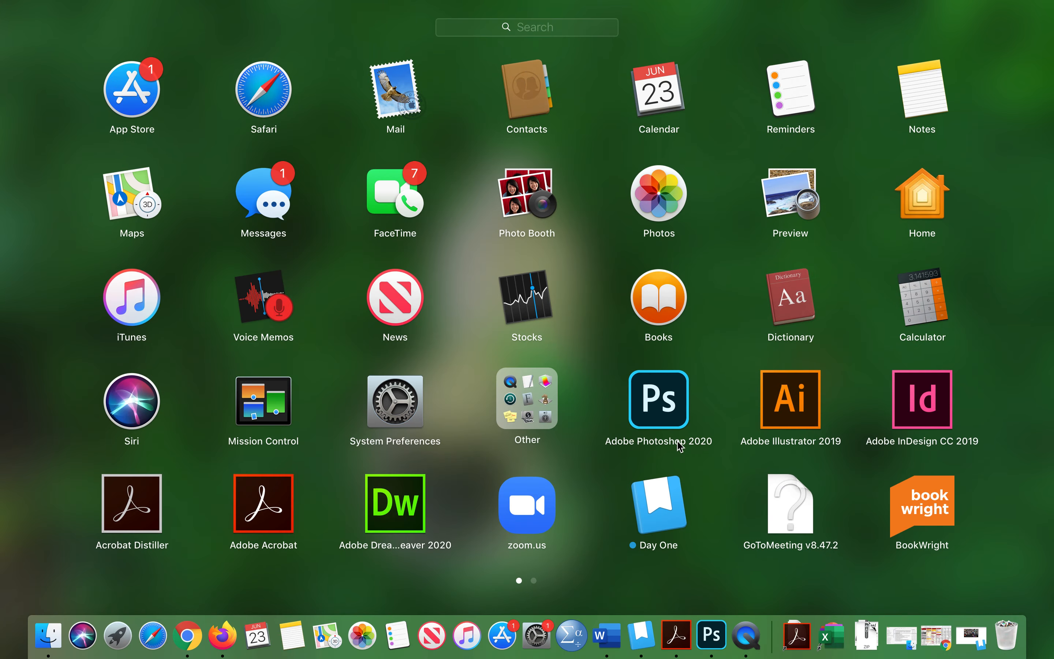
left_click(400, 494)
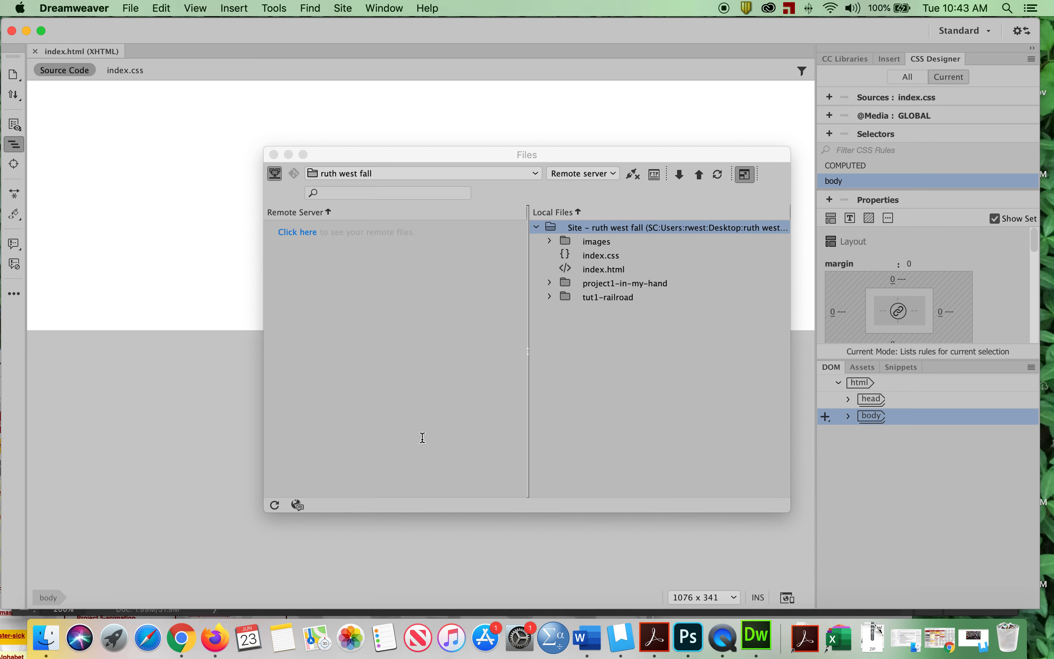
left_click(273, 154)
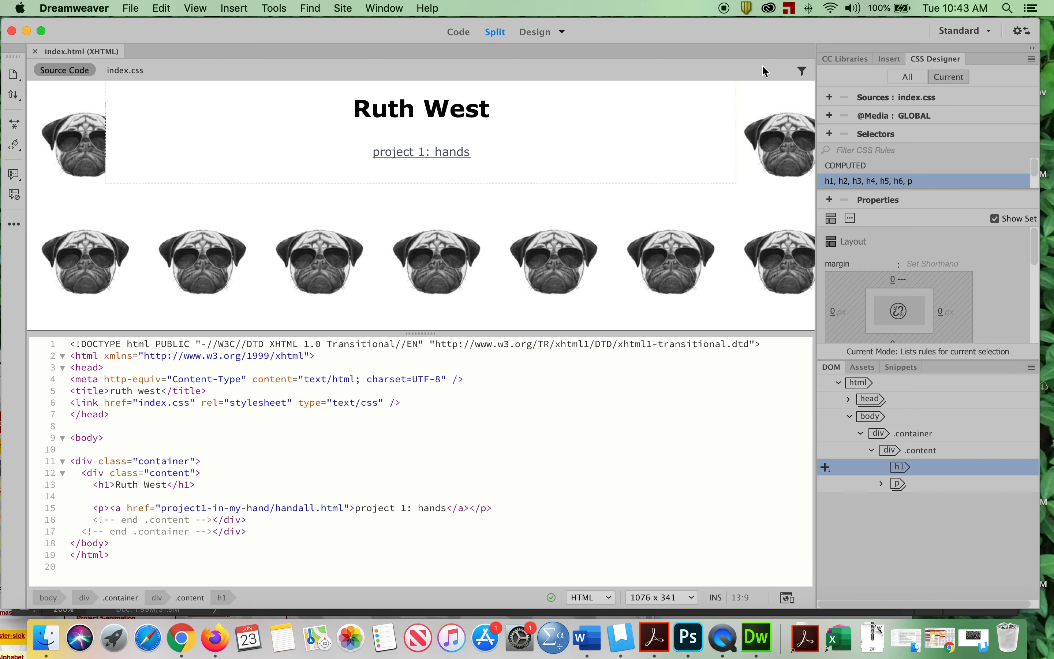
Reset the Standard workspace layout and switch the document to Design view.
left_click(343, 8)
mouse_move(393, 10)
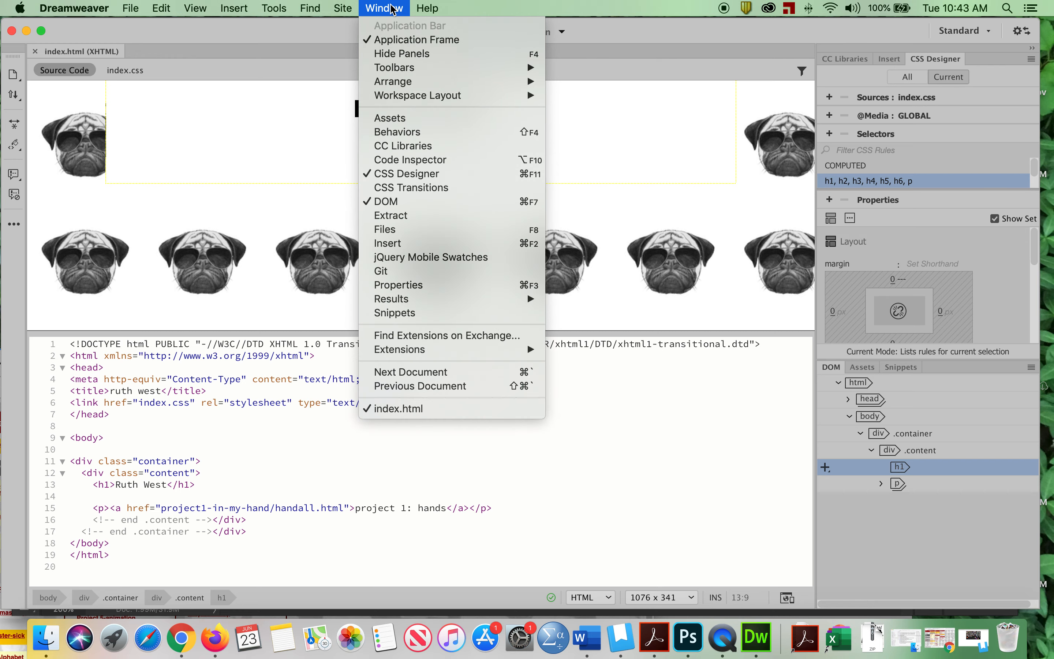
mouse_move(414, 97)
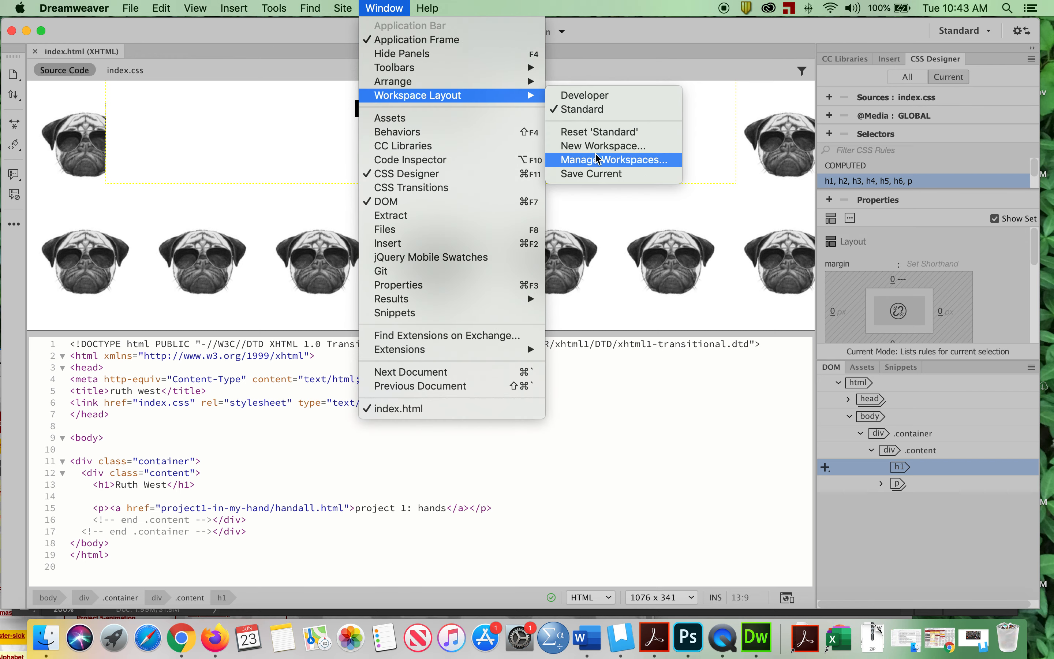
left_click(599, 133)
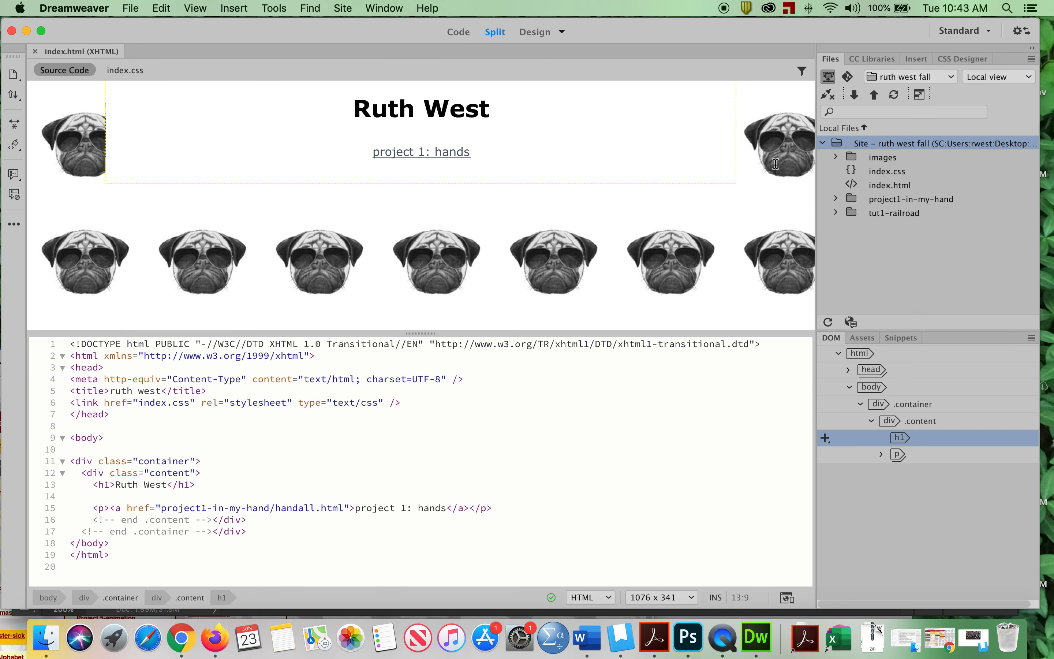
left_click(534, 33)
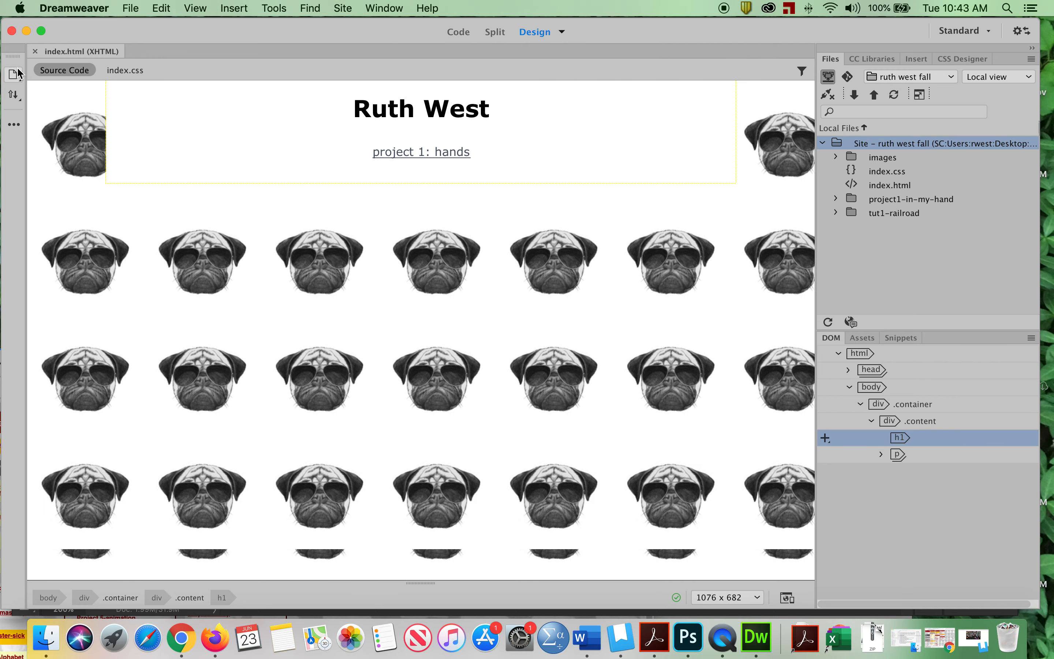
Close index.html and open tutorial1.html from the site's tut1-railroad folder.
left_click(35, 51)
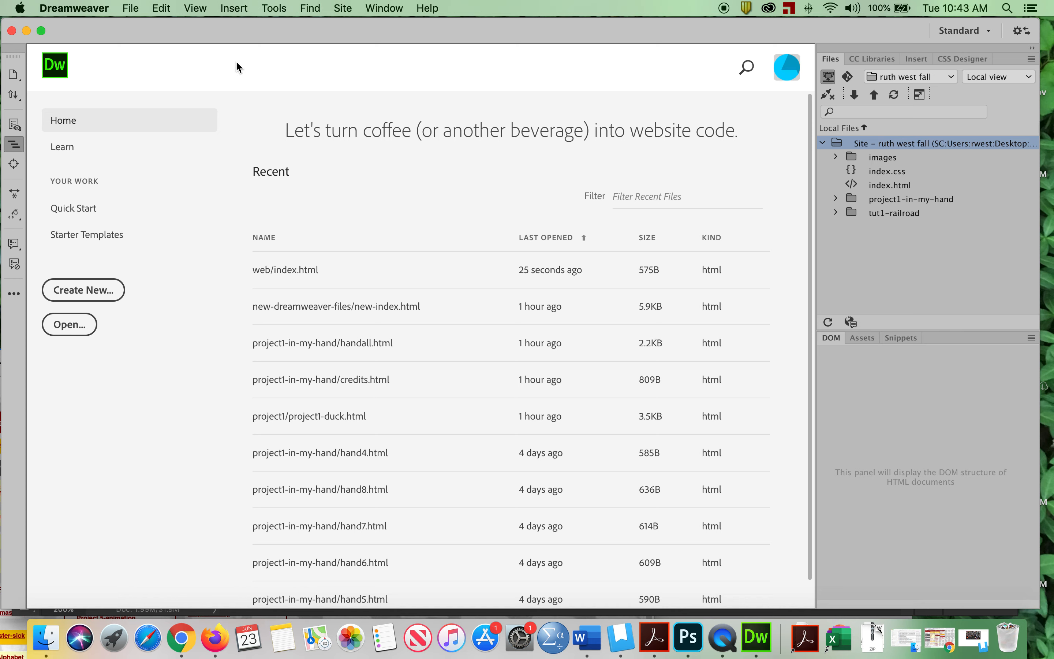
double_click(904, 213)
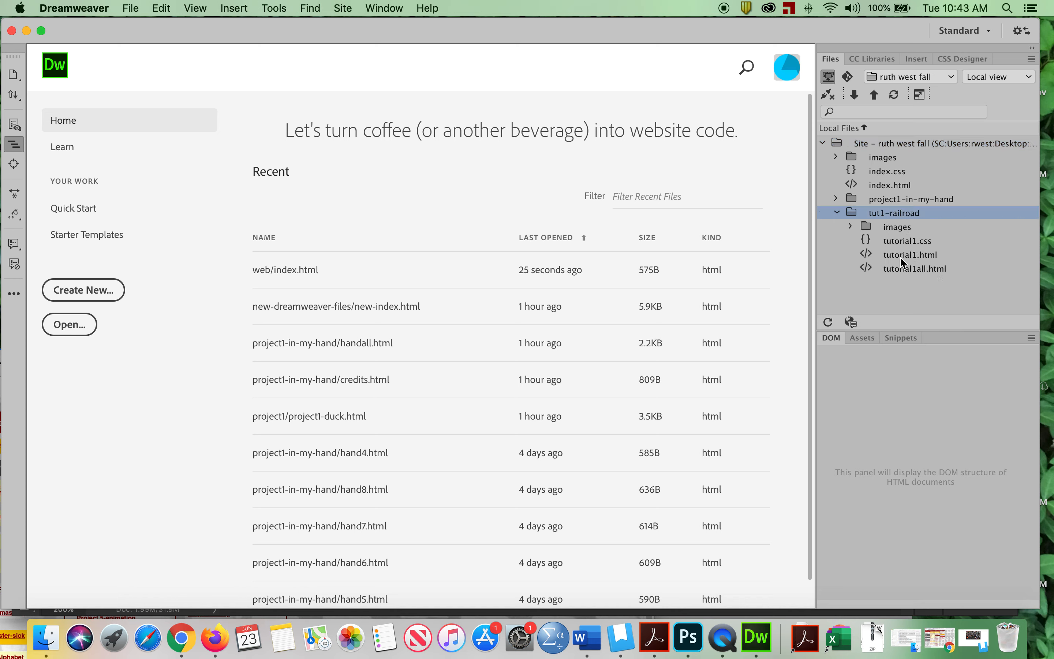
double_click(909, 255)
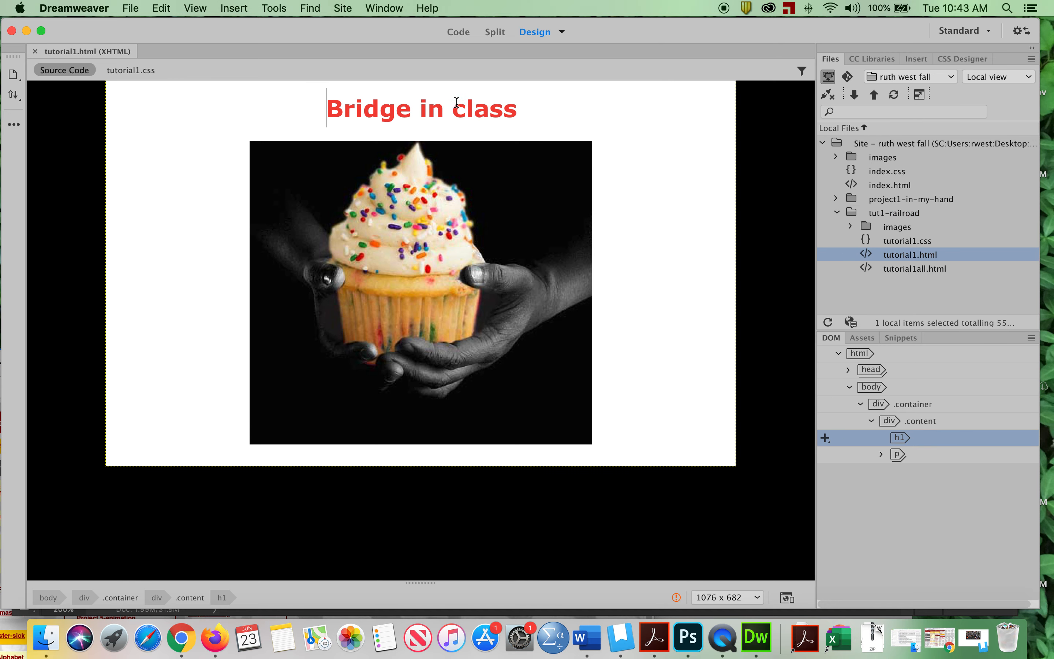
Show the page properties, set the document title to the author's name, and change the heading to "Bridge1 in class".
left_click(389, 8)
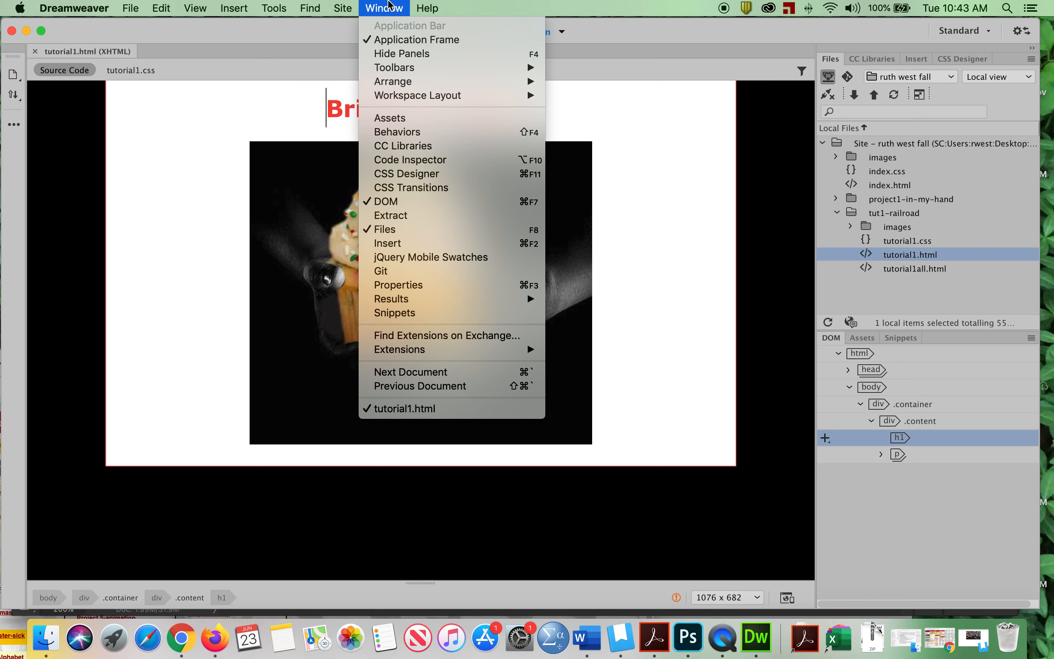
left_click(431, 286)
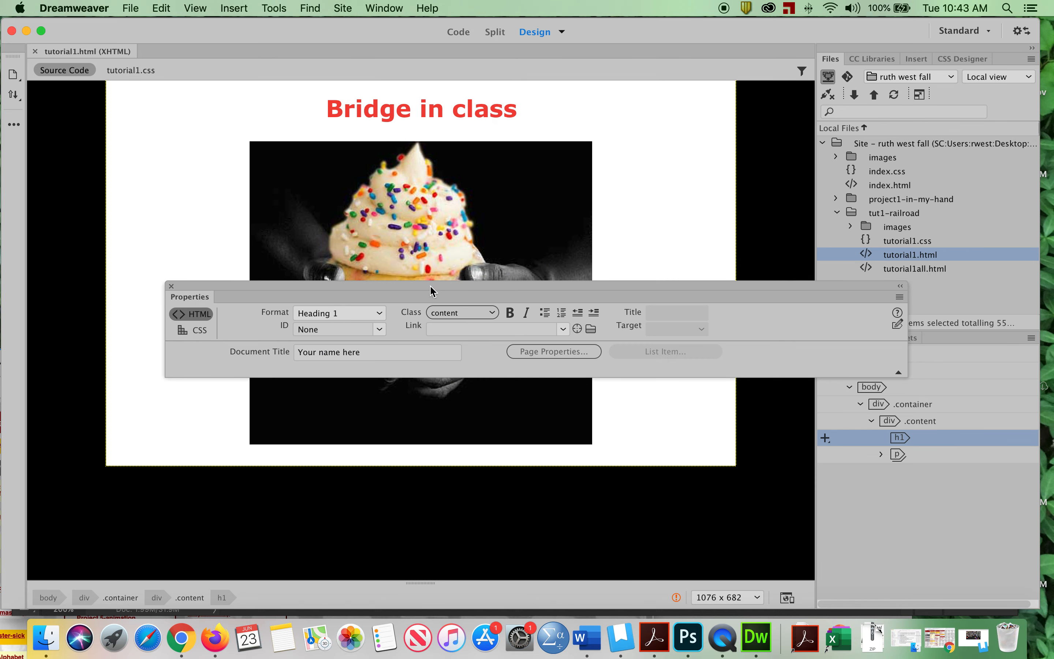
left_click(382, 352)
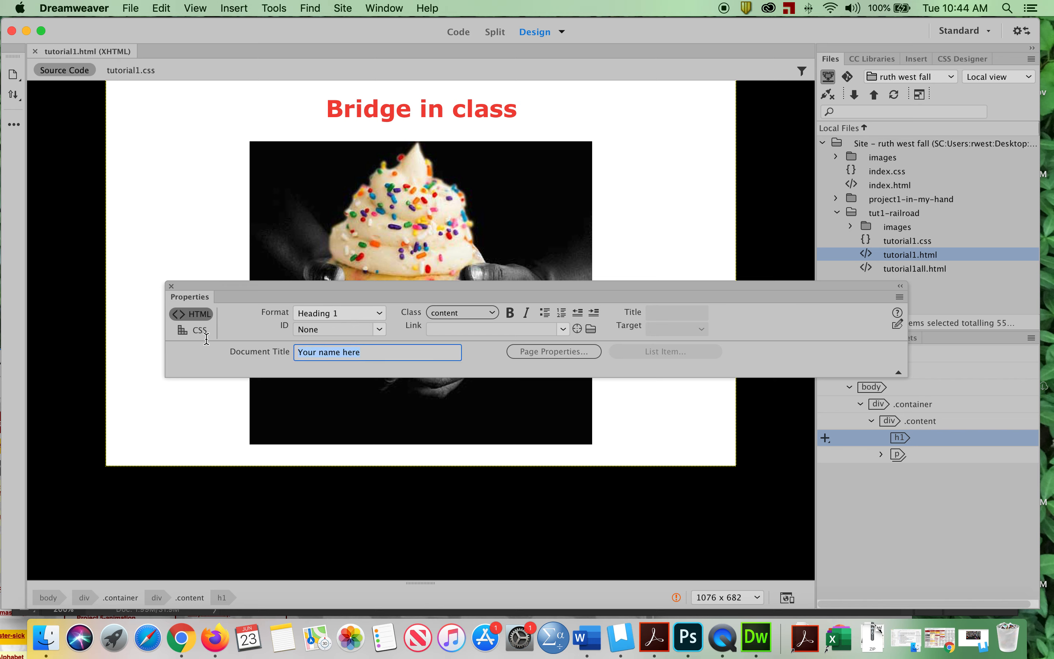
type("ruth west")
left_click_drag(352, 288, 305, 453)
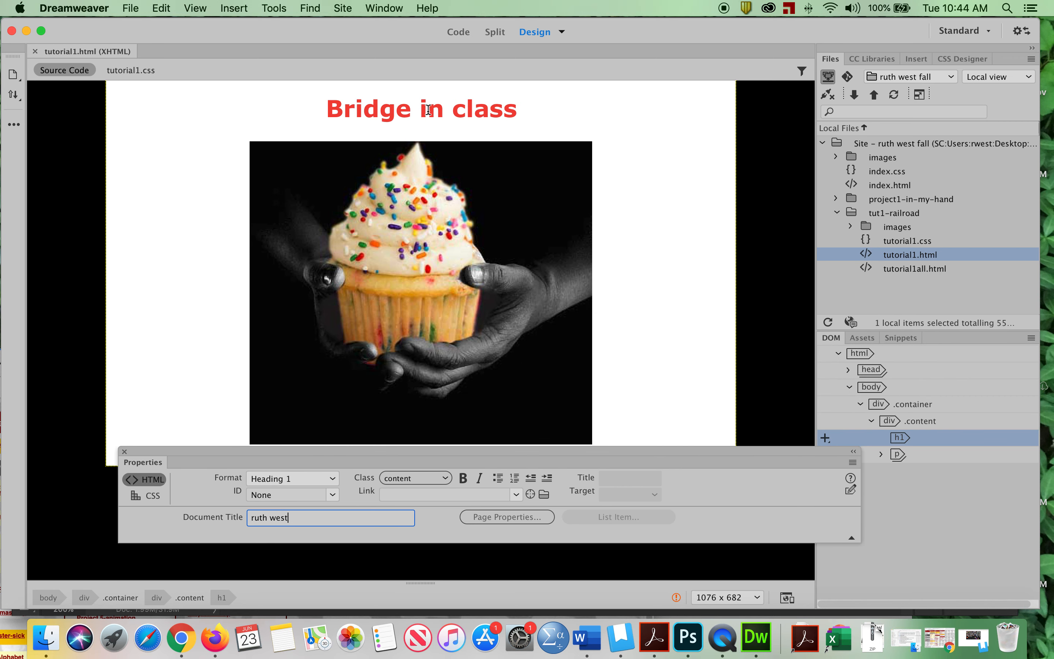
left_click(411, 110)
type("1")
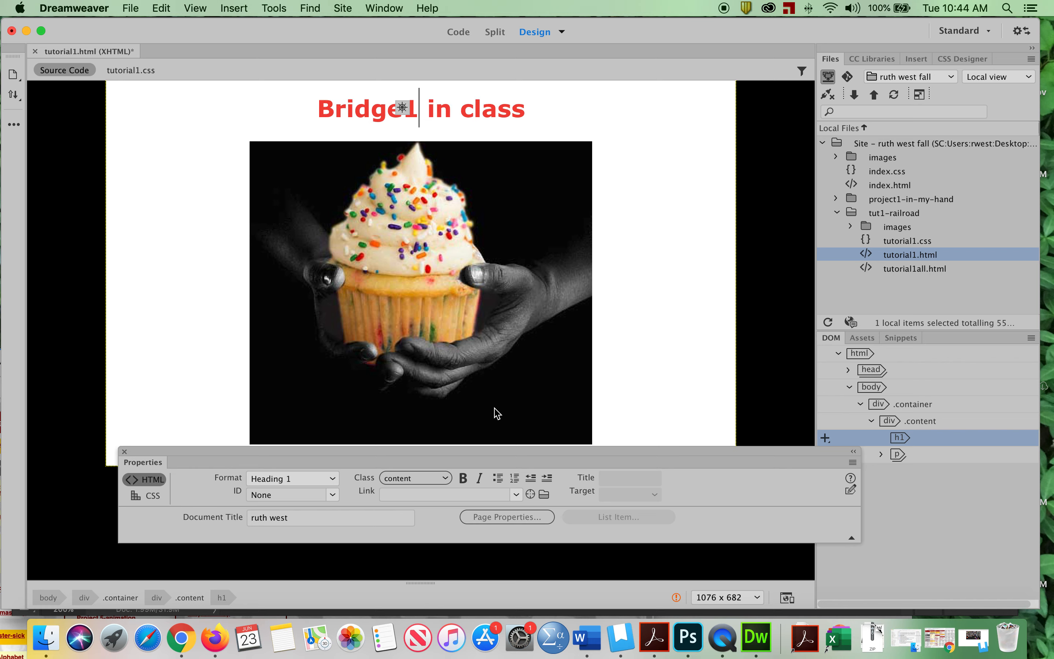
Replace the cupcake image under the heading with railroad1.jpg from the tut1-railroad images folder.
left_click(467, 373)
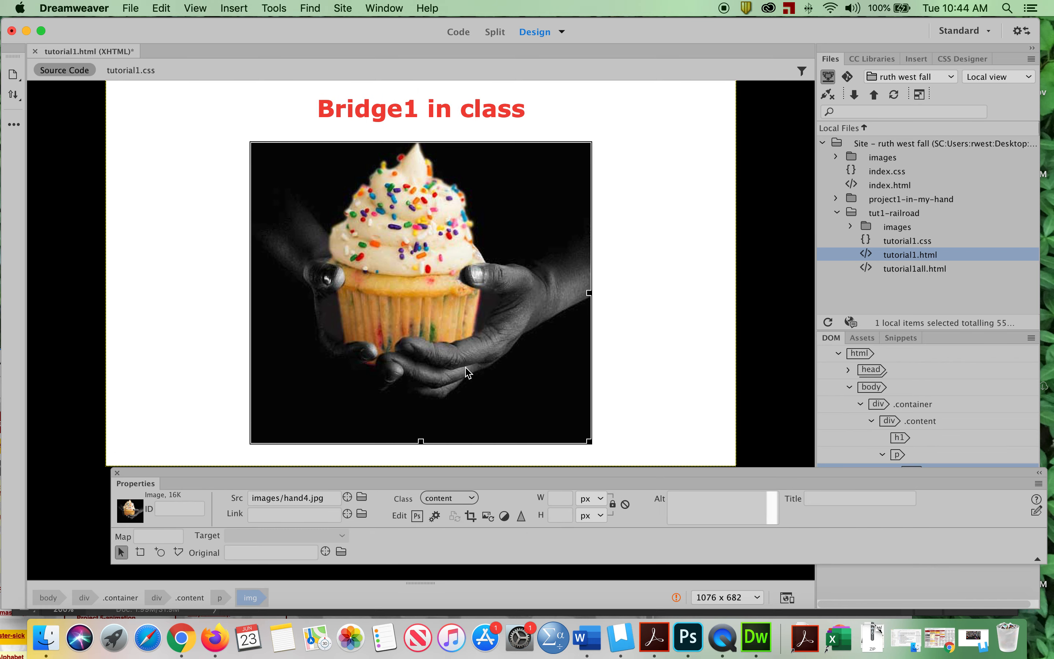
key("BackSpace")
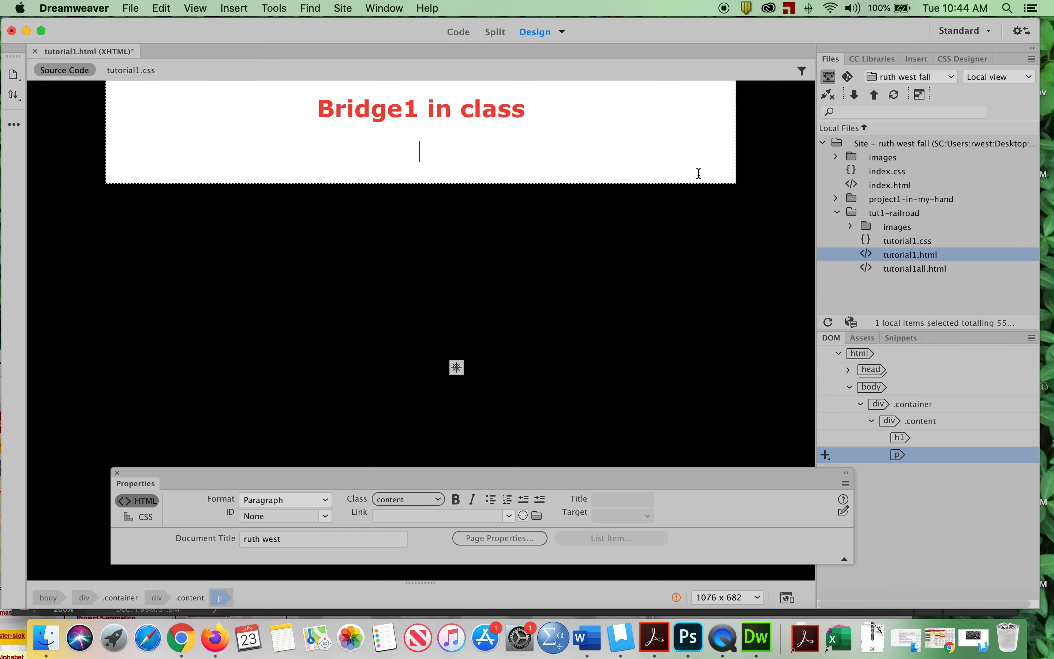
left_click(850, 226)
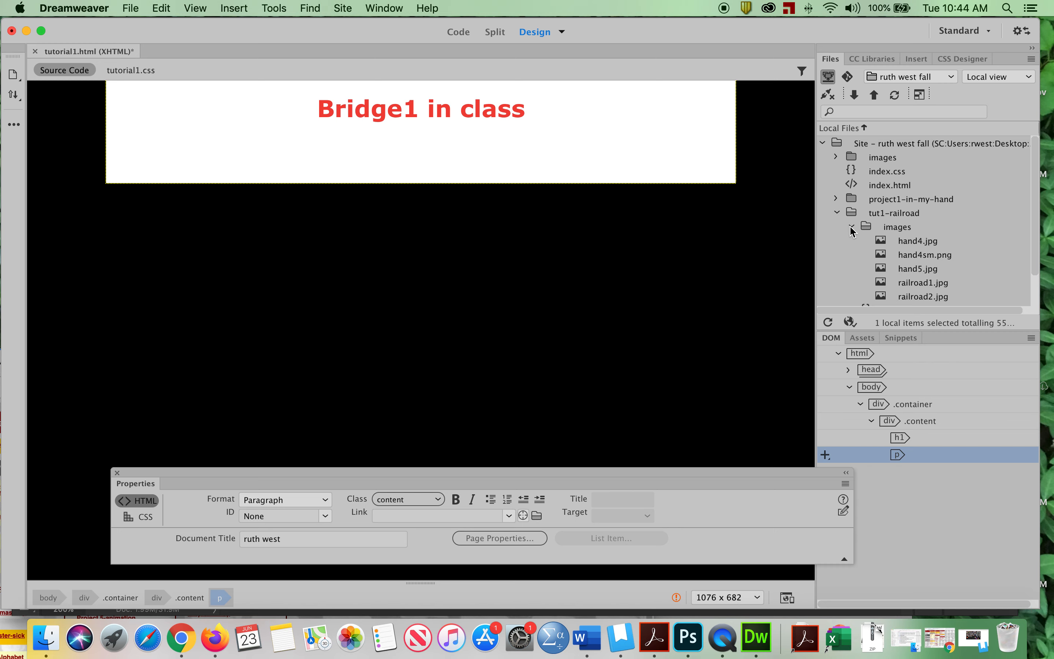
left_click_drag(881, 285, 462, 145)
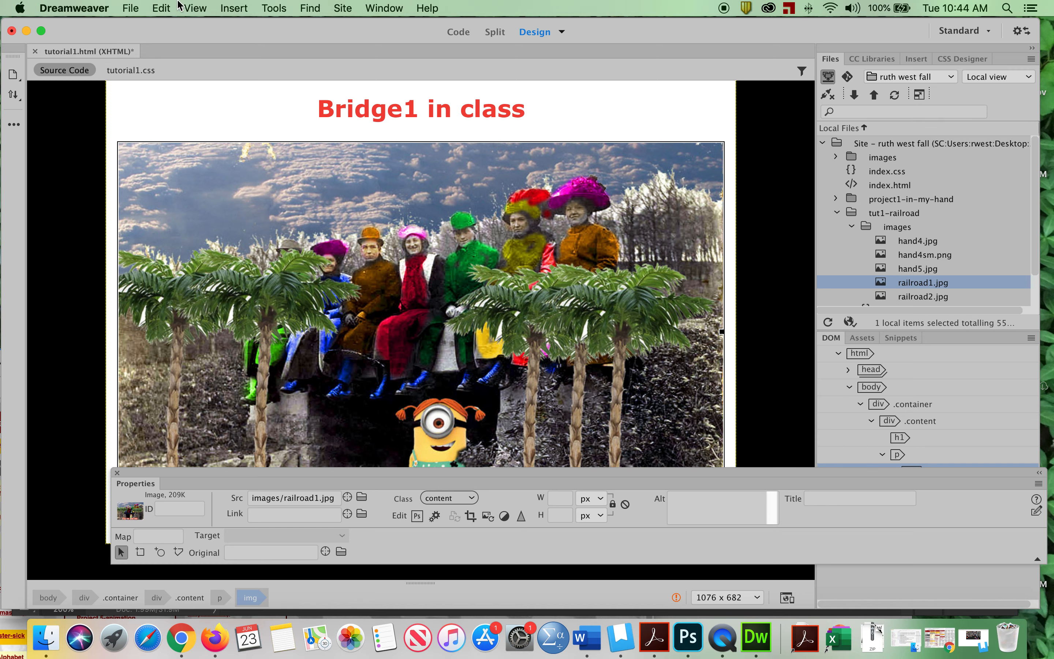
Save the page as tutorial1.html in the tut1-railroad folder, replacing the existing file.
left_click(131, 8)
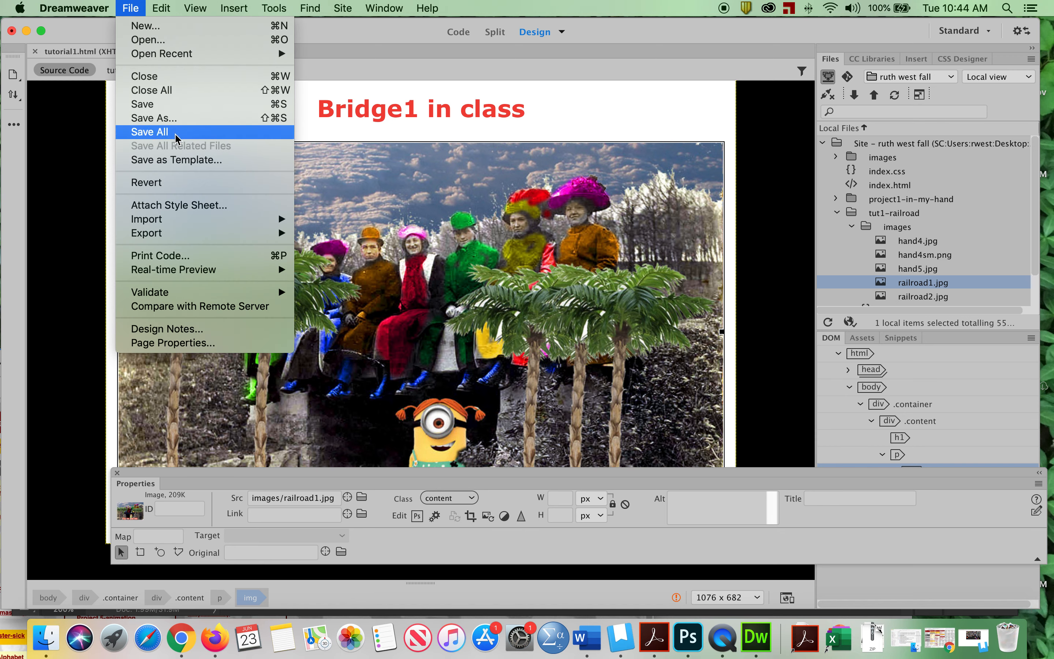
left_click(181, 121)
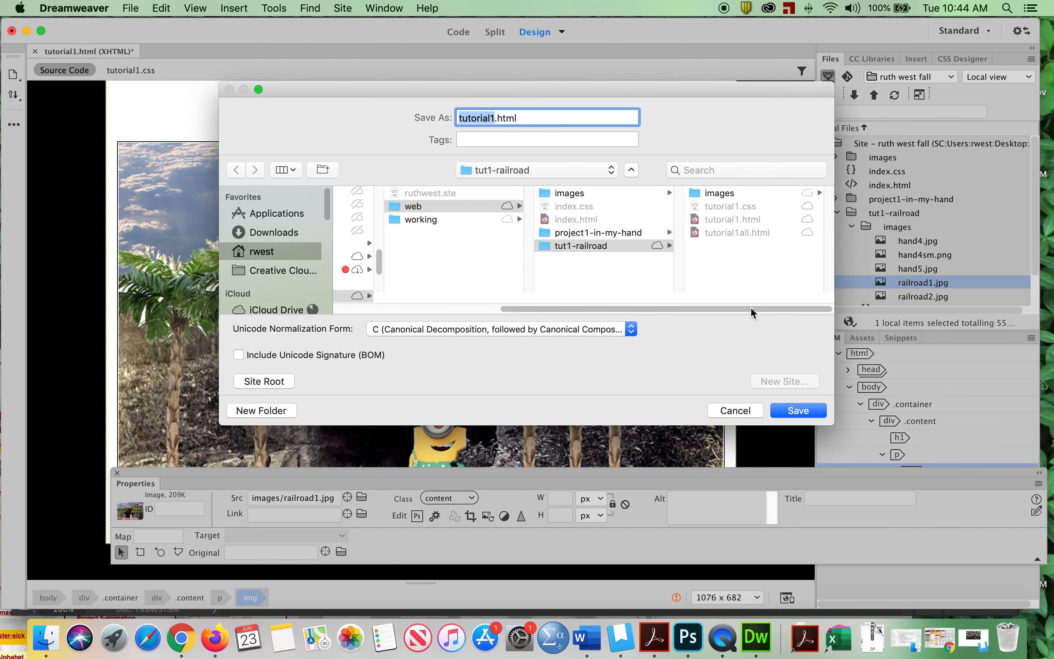
left_click(808, 411)
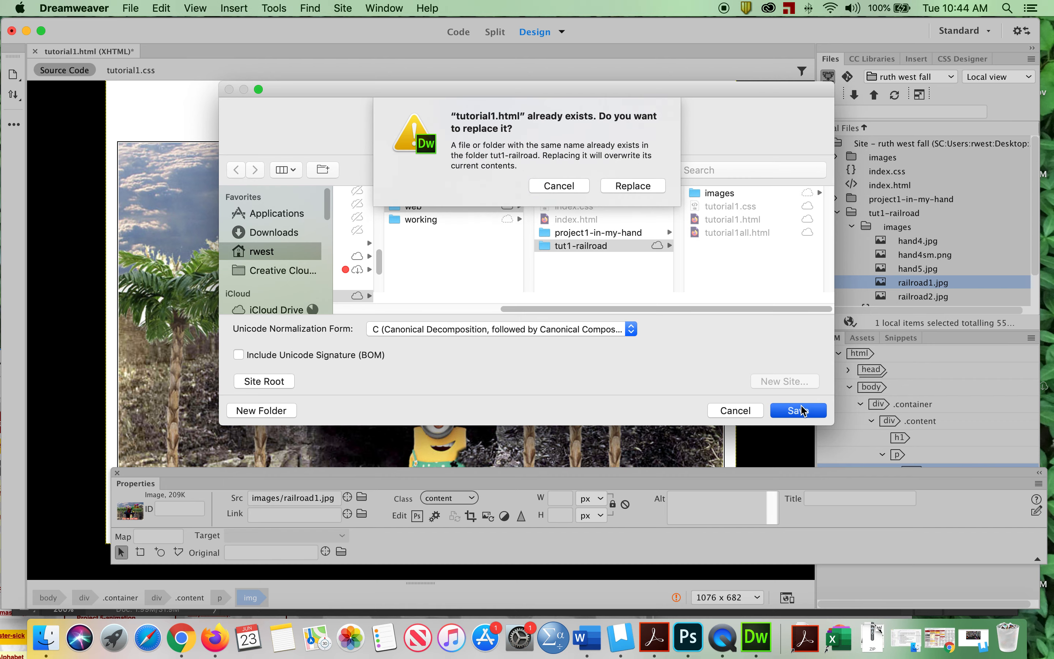
left_click(629, 177)
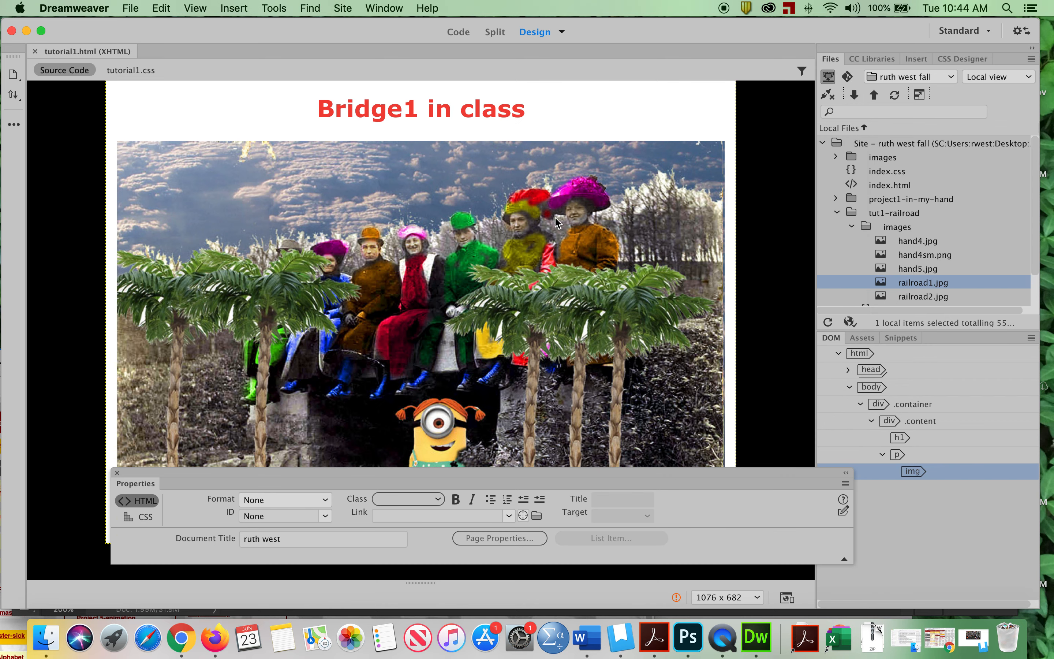
Swap the page's picture for railroad2.jpg and change the heading to "Bridge2 in class".
key("BackSpace")
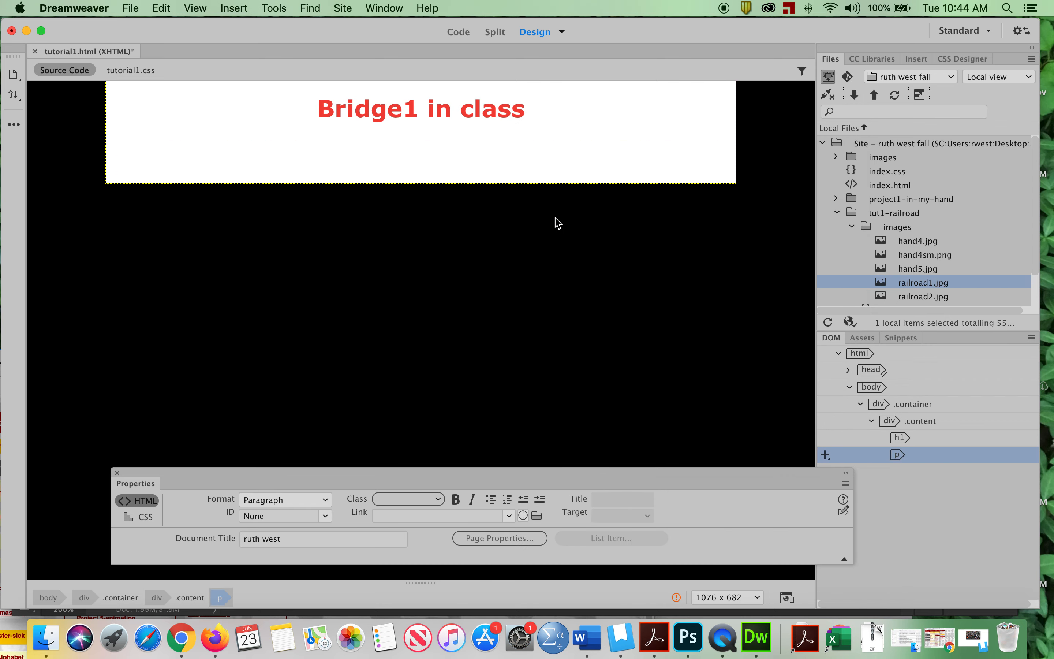
left_click_drag(881, 298, 477, 143)
left_click_drag(421, 119, 405, 107)
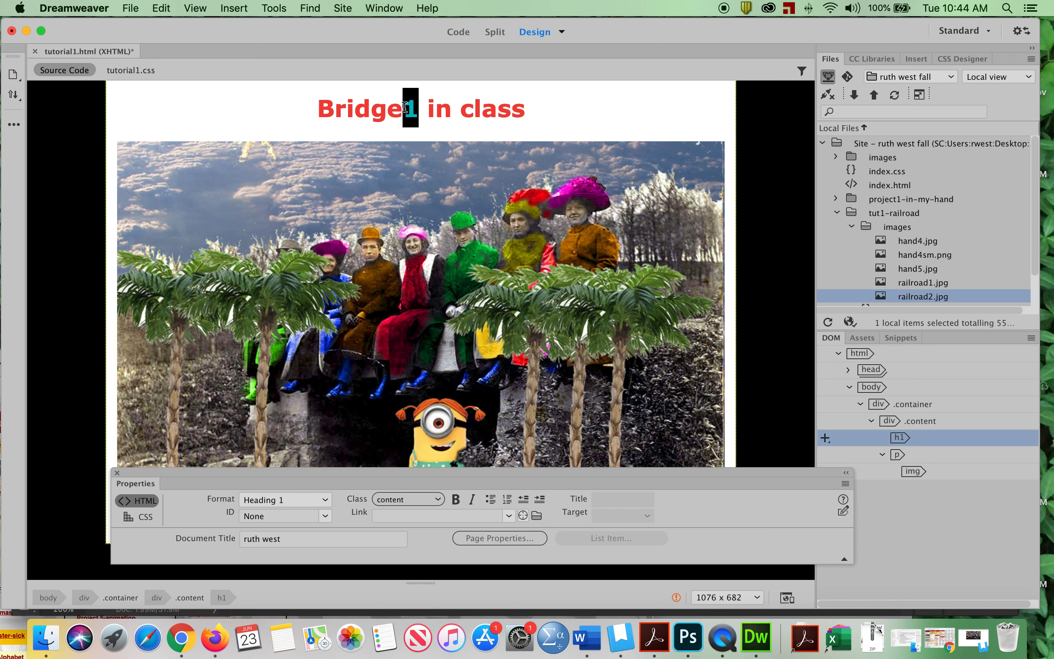
type("2")
Save a copy of the page as tutorial2.html in the tut1-railroad folder and collapse the images folder in the site files.
left_click(129, 7)
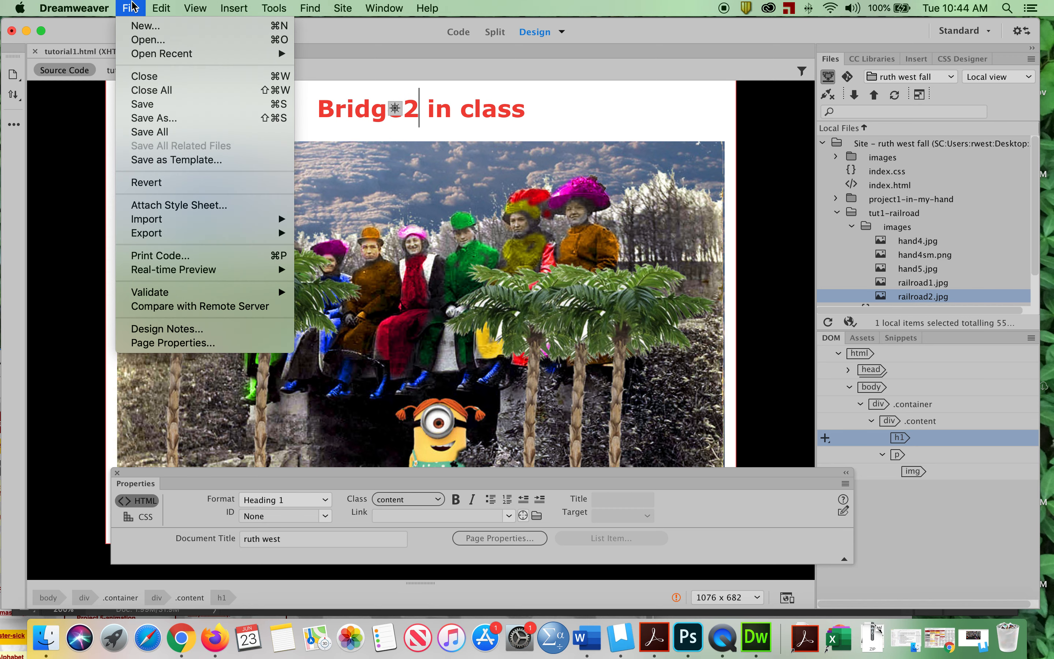
left_click(162, 119)
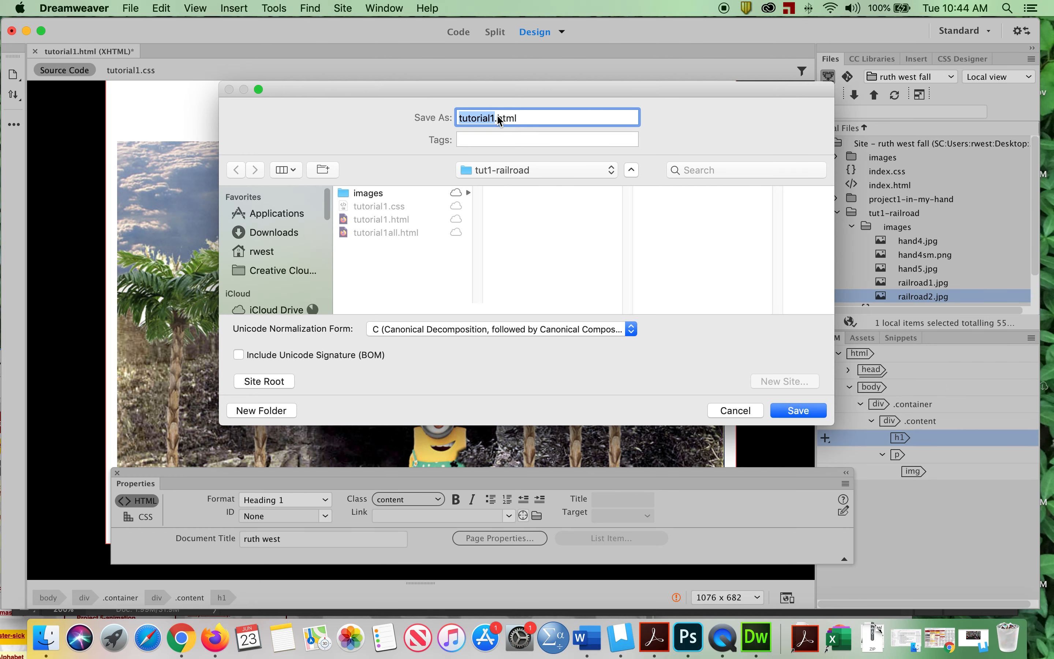
left_click(497, 118)
key("BackSpace")
type("2")
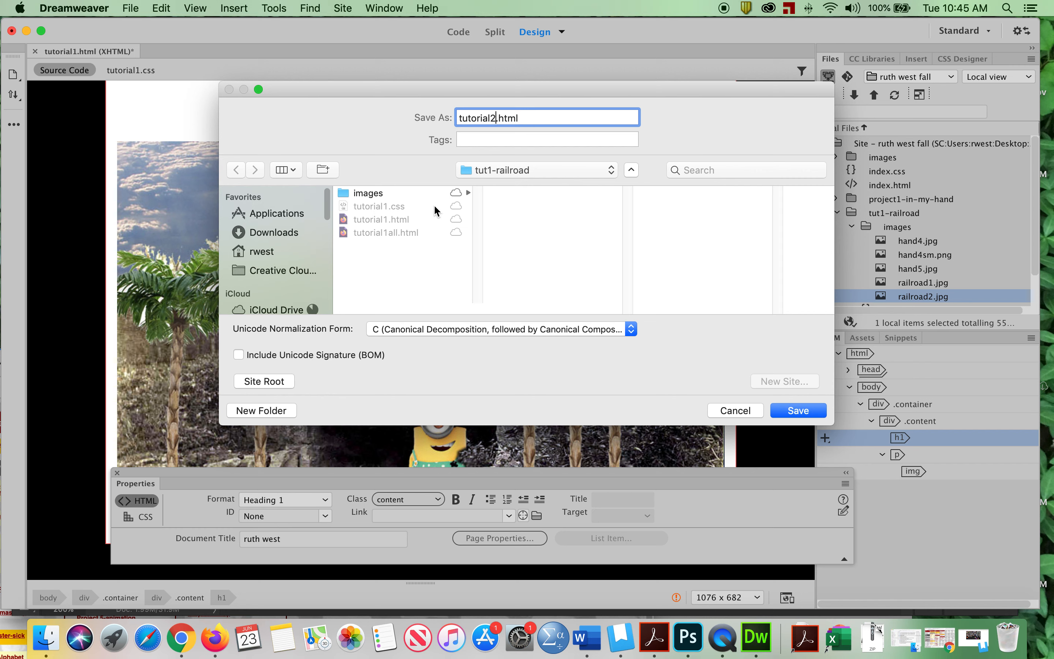
left_click(805, 412)
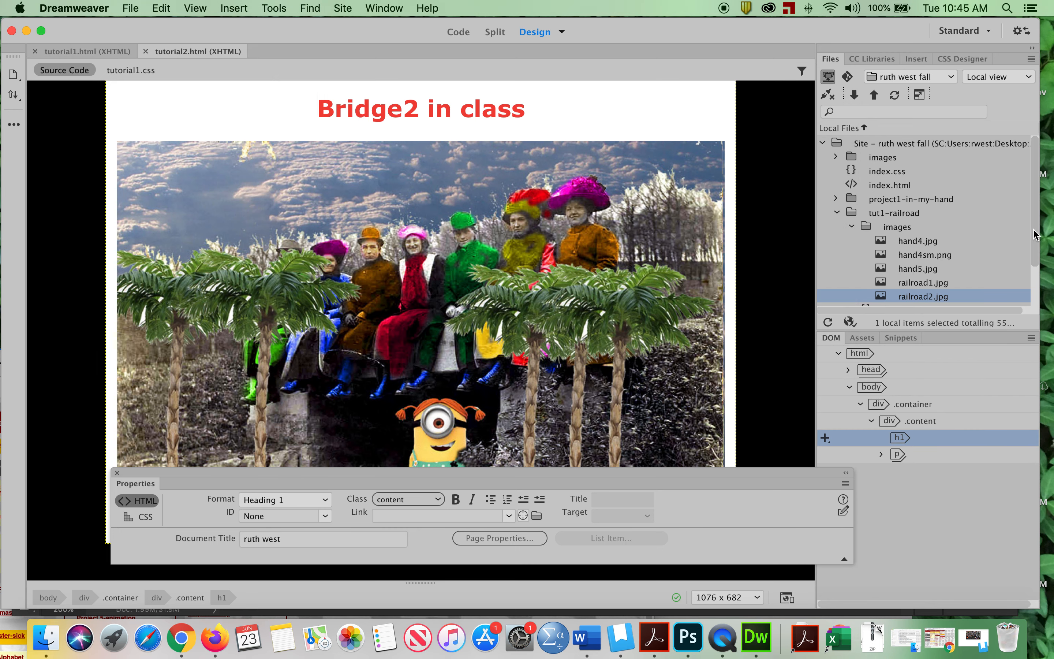
left_click(852, 227)
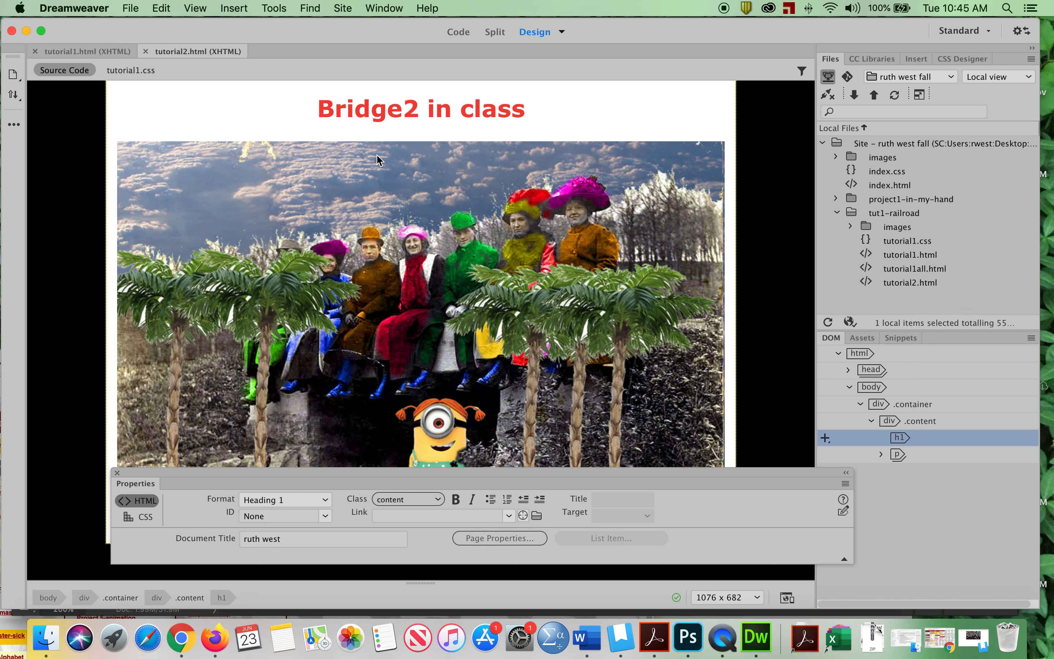
Open index.html and add the line "tutorial 1:Railroad 1" as a new paragraph below the "project 1: hands" link.
double_click(884, 187)
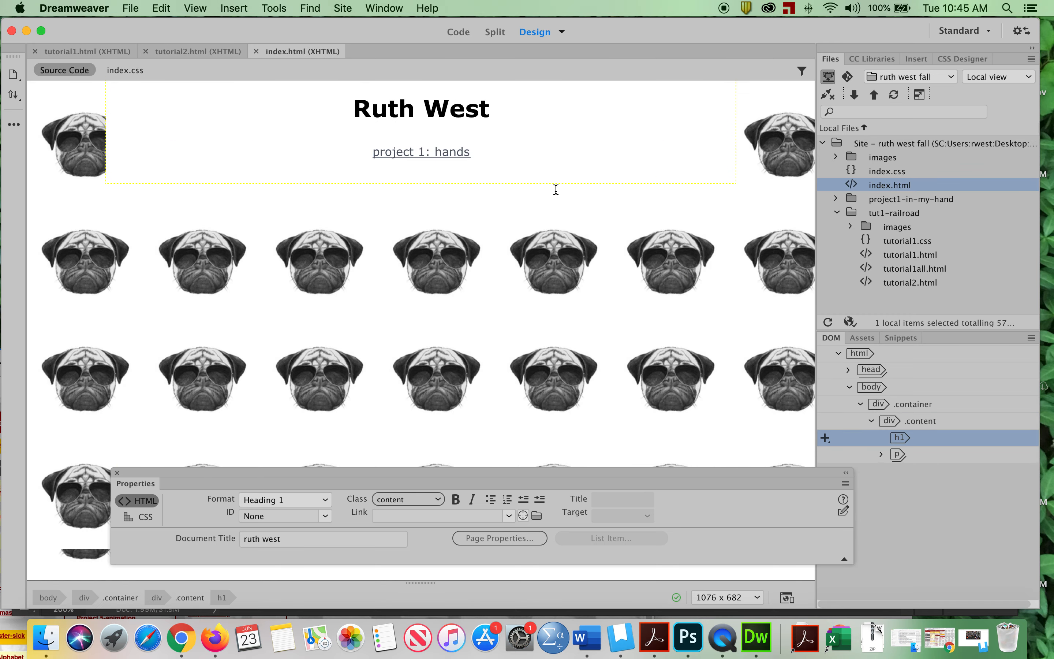
left_click(490, 155)
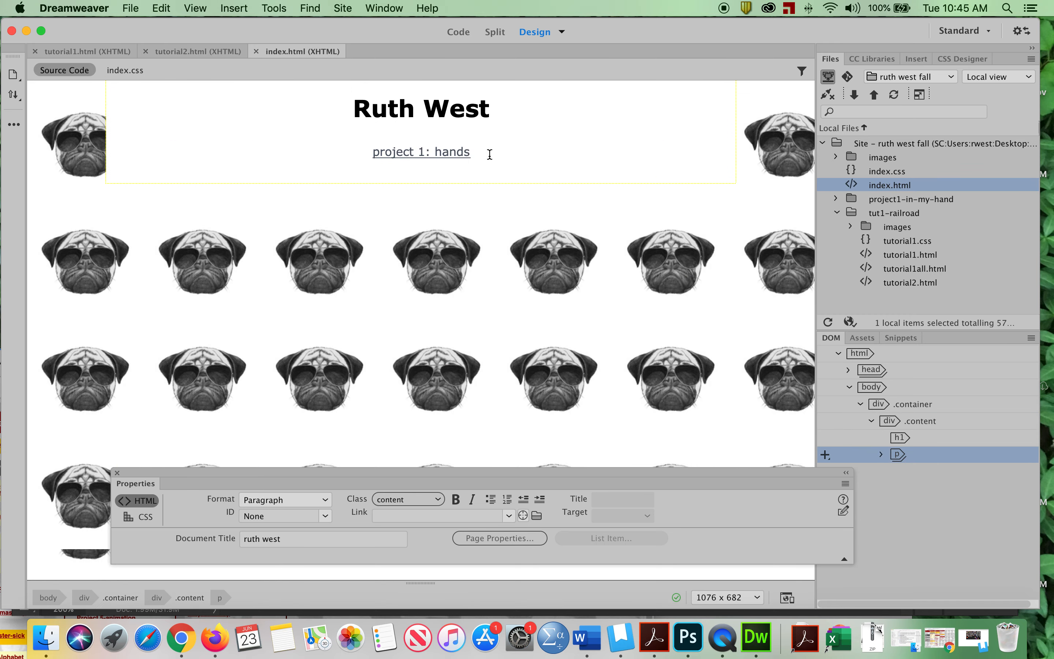
key("Return")
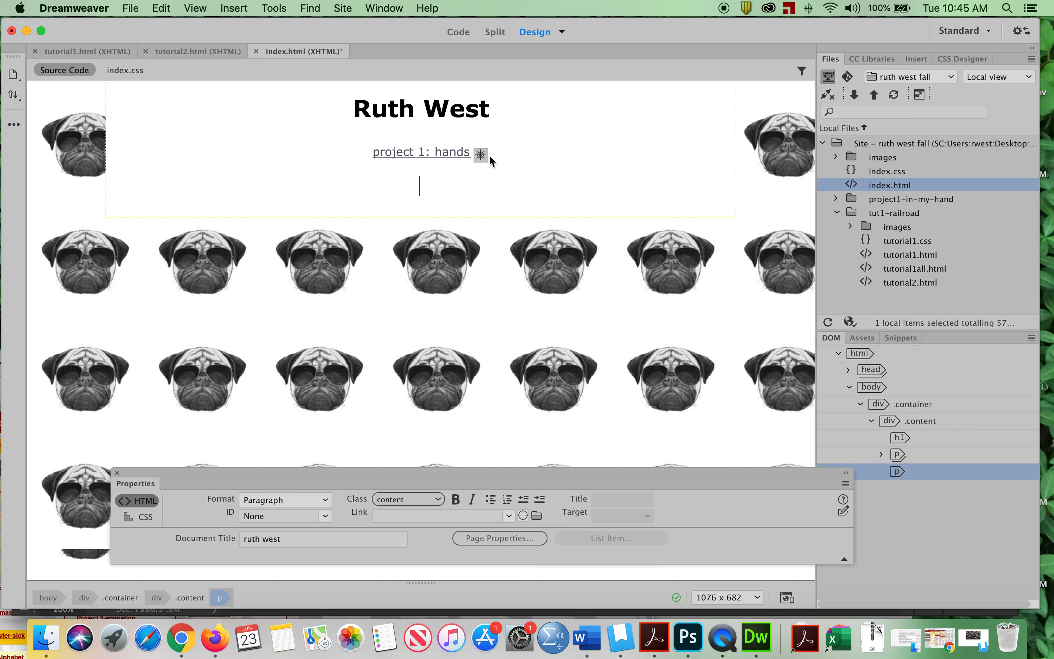
type("Railroad 1")
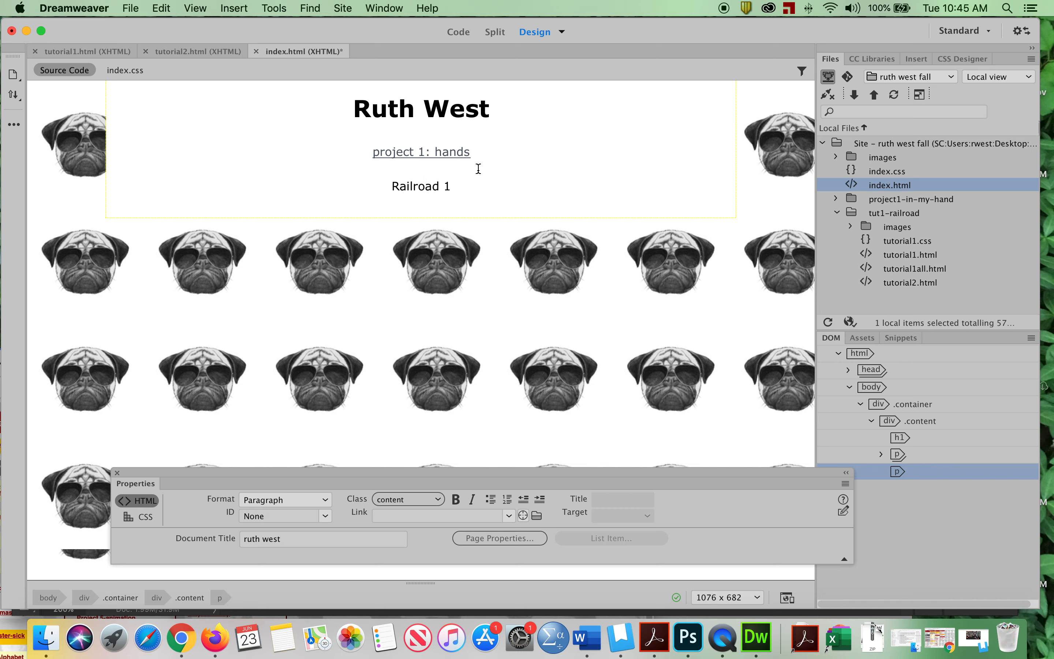
type("T")
key("BackSpace")
type("tutorial 1")
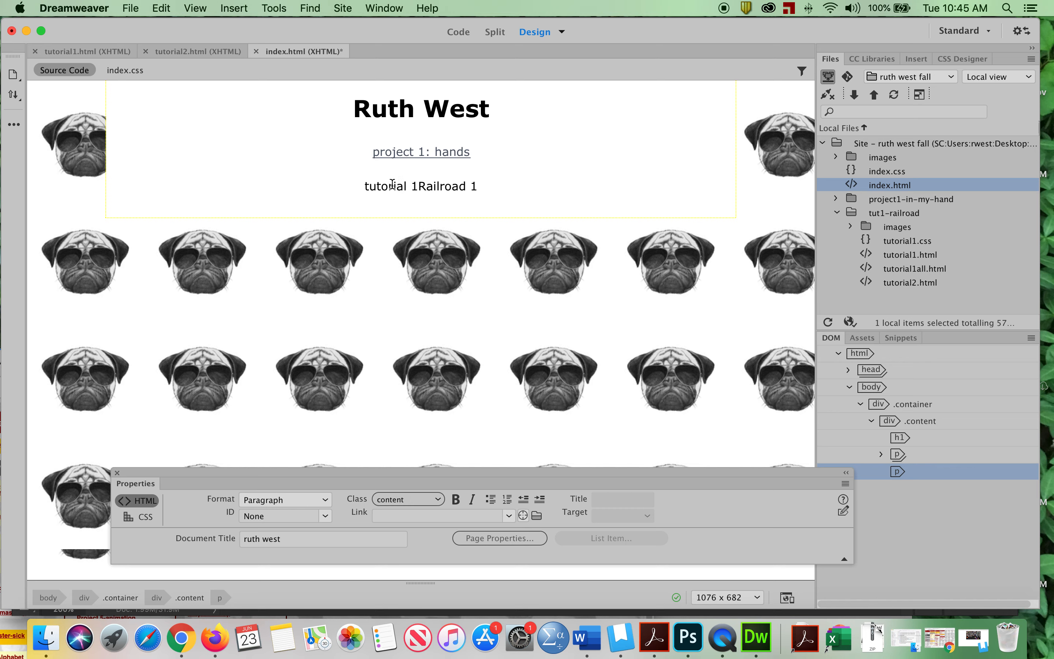
type(":")
Link the "tutorial 1:Railroad 1" line to tutorial1.html in the tut1-railroad folder.
left_click(368, 185)
left_click_drag(368, 185, 494, 188)
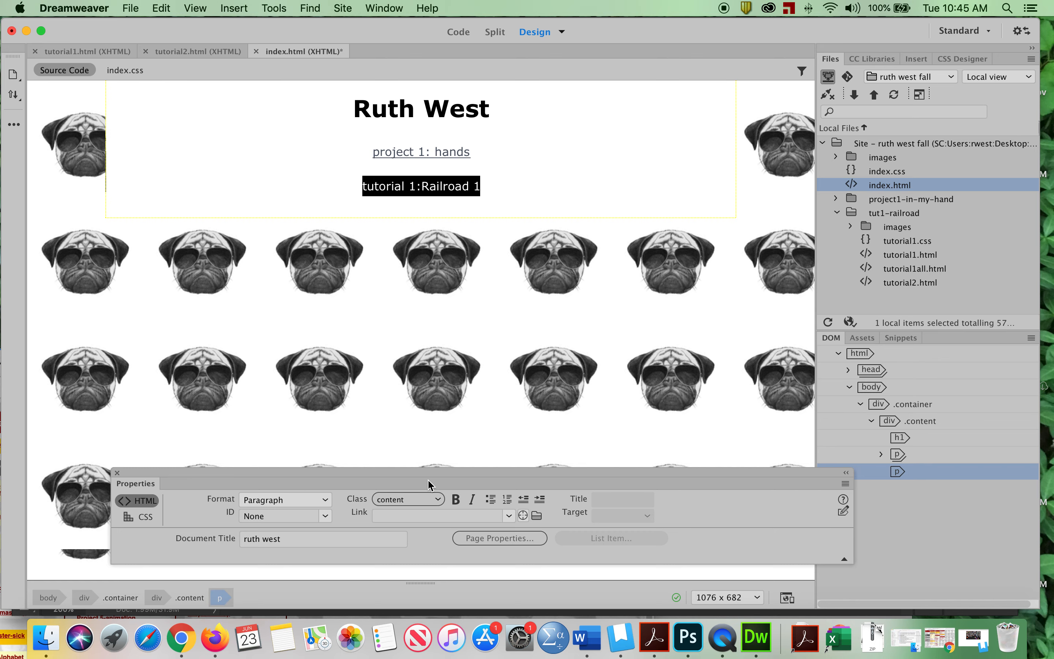
left_click(537, 515)
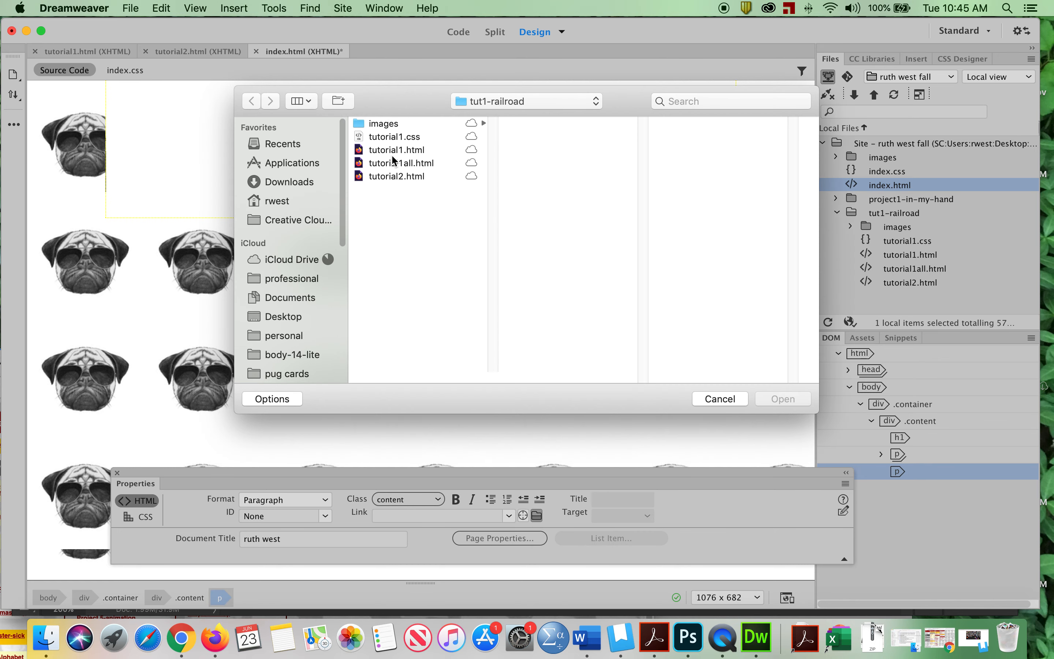
left_click(391, 150)
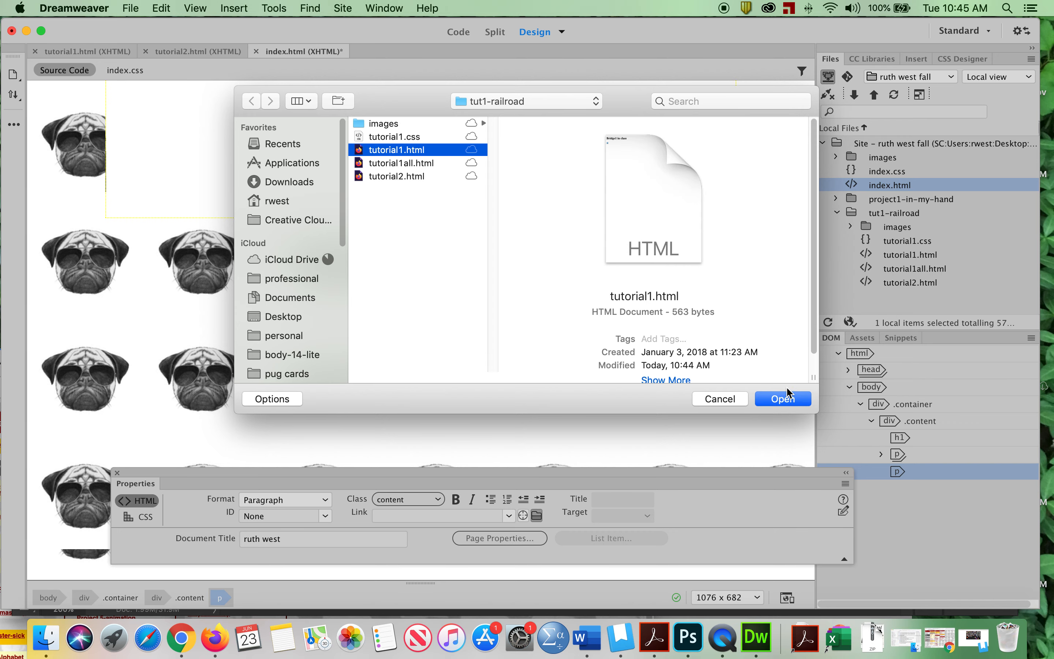
left_click(784, 398)
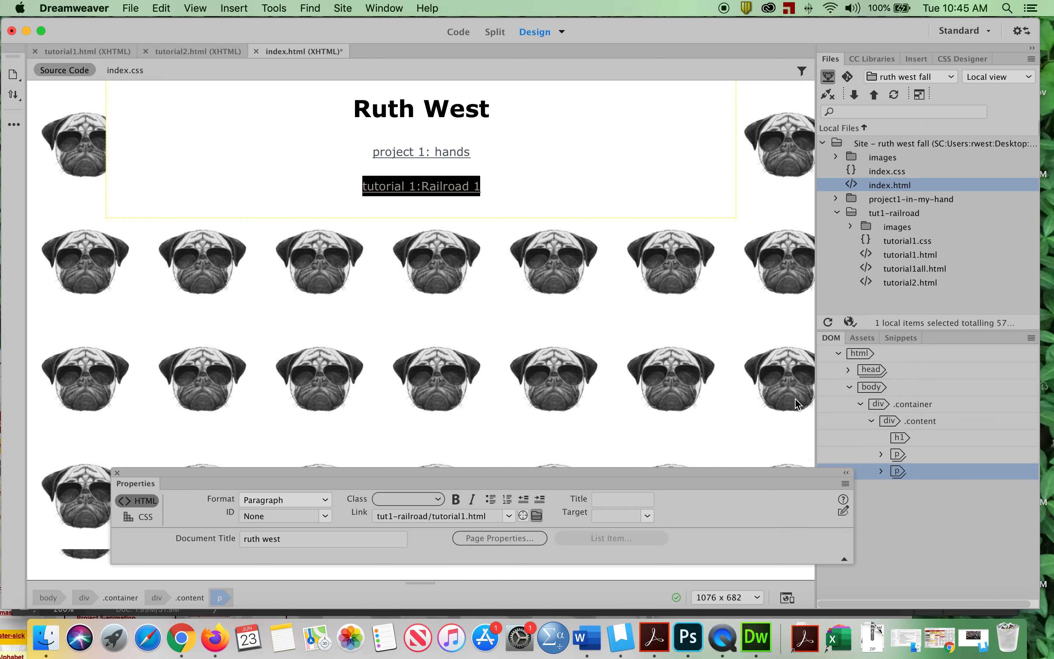
Add the line "tutorial 1: Railroad 2" as a new paragraph below the "tutorial 1:Railroad 1" link.
left_click(507, 187)
key("Return")
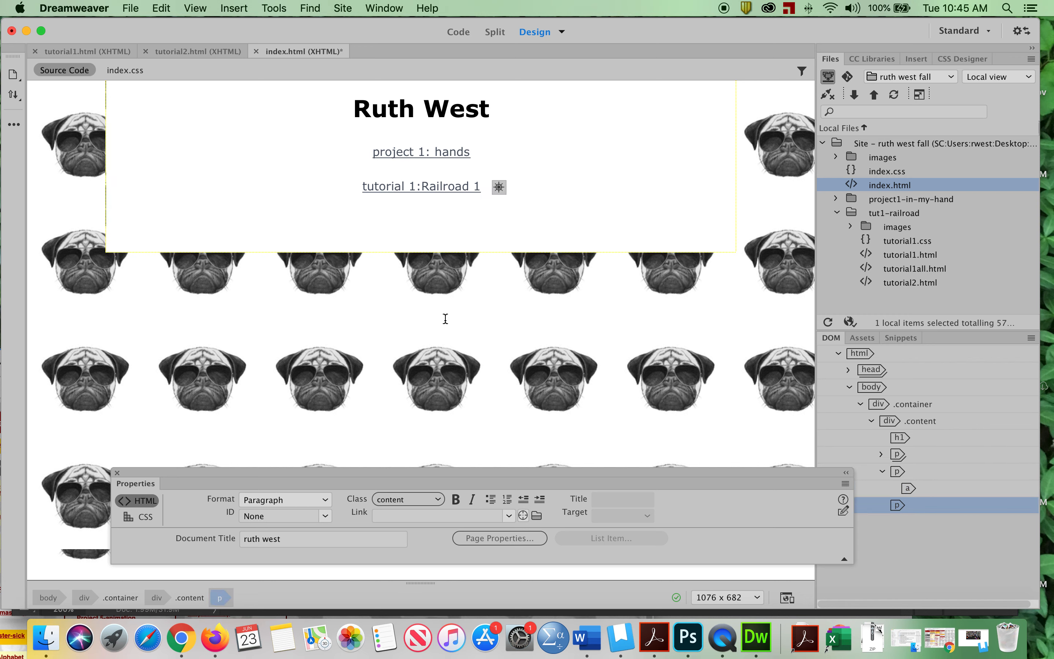
type("tu")
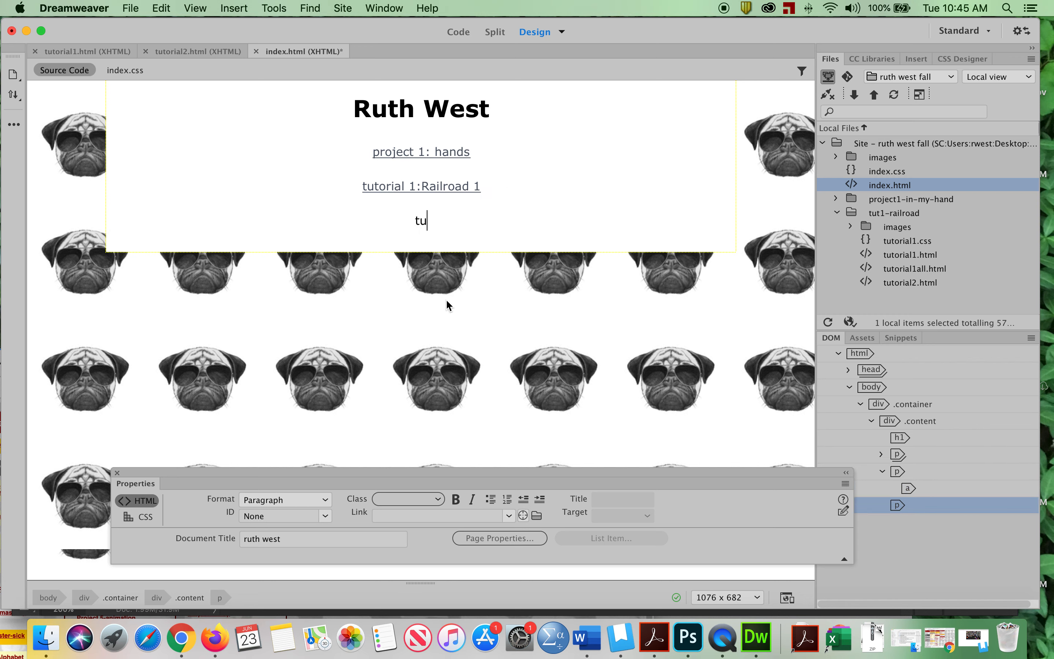
type("torial 1: Ra")
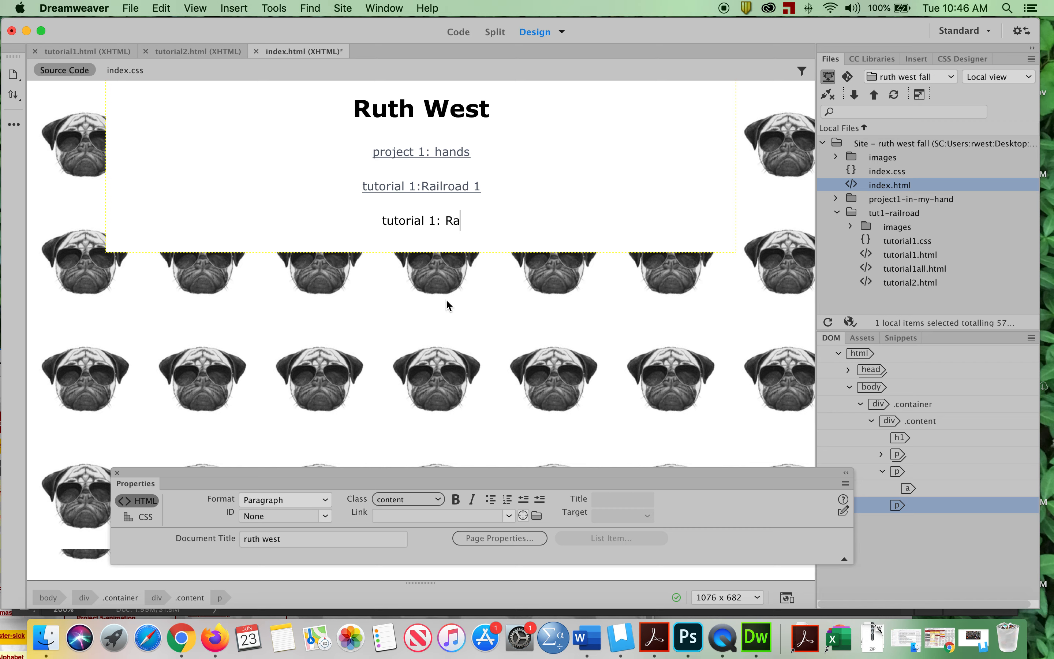
type("ilway")
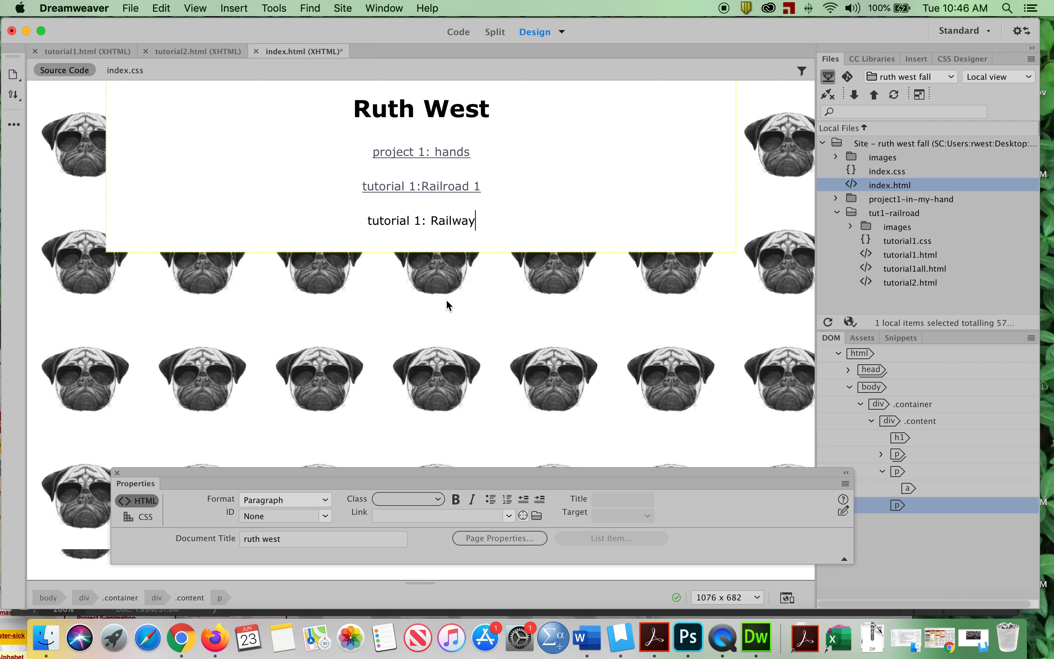
type(" 2")
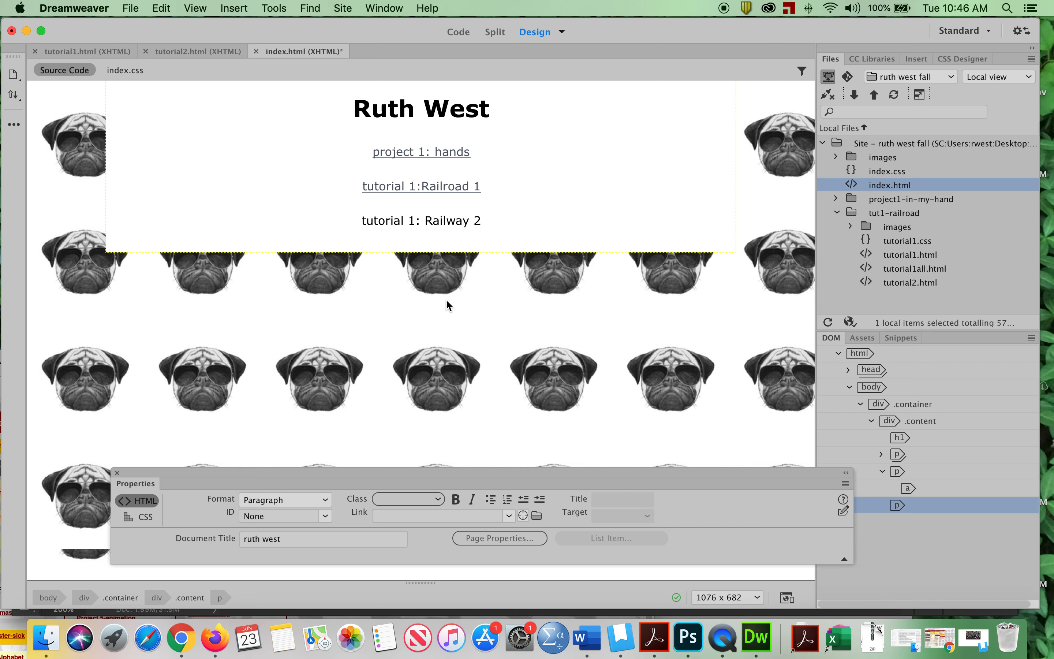
left_click_drag(469, 220, 449, 218)
type("raod")
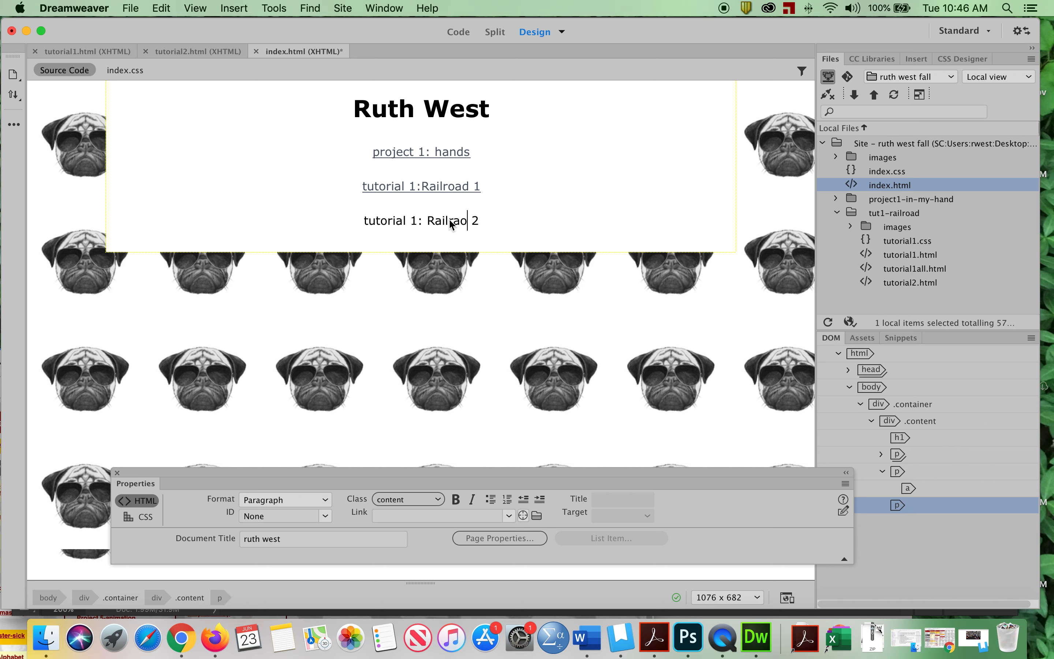
left_click_drag(475, 220, 453, 218)
type("oad")
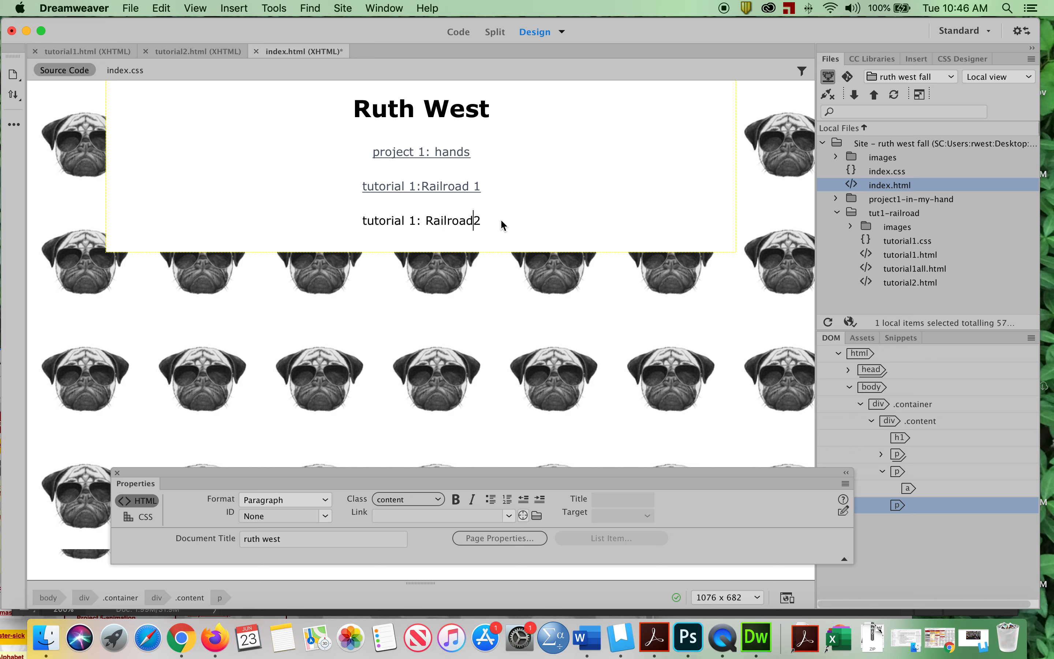
Link the "tutorial 1: Railroad 2" line to tutorial2.html in the tut1-railroad folder and save all open files.
left_click_drag(490, 219, 344, 220)
left_click(536, 515)
left_click(396, 176)
left_click(784, 399)
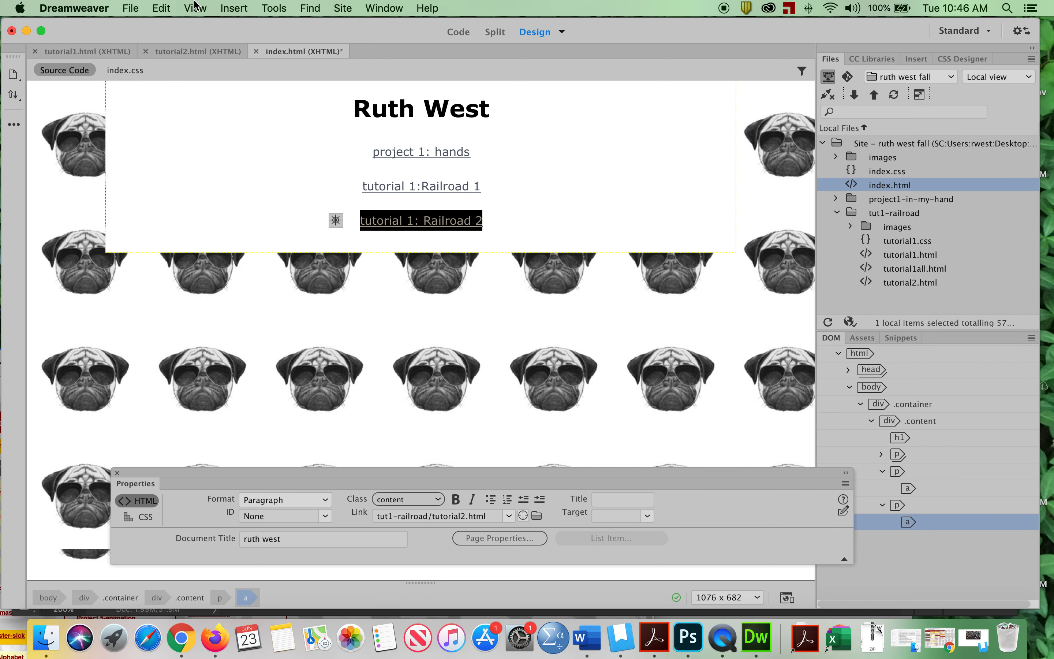
left_click(130, 7)
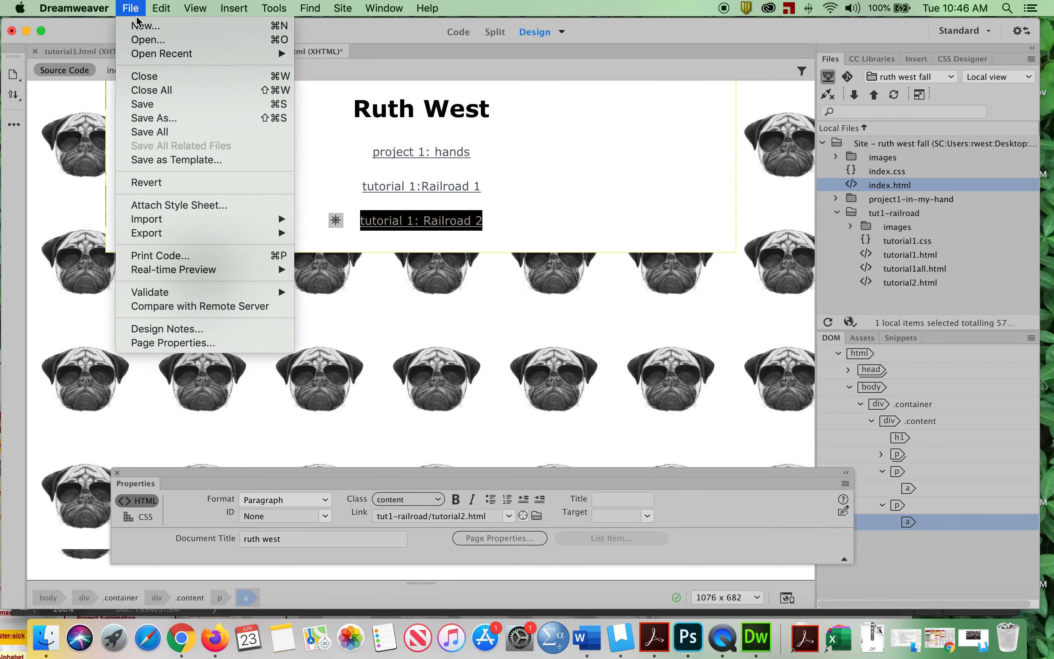
left_click(181, 131)
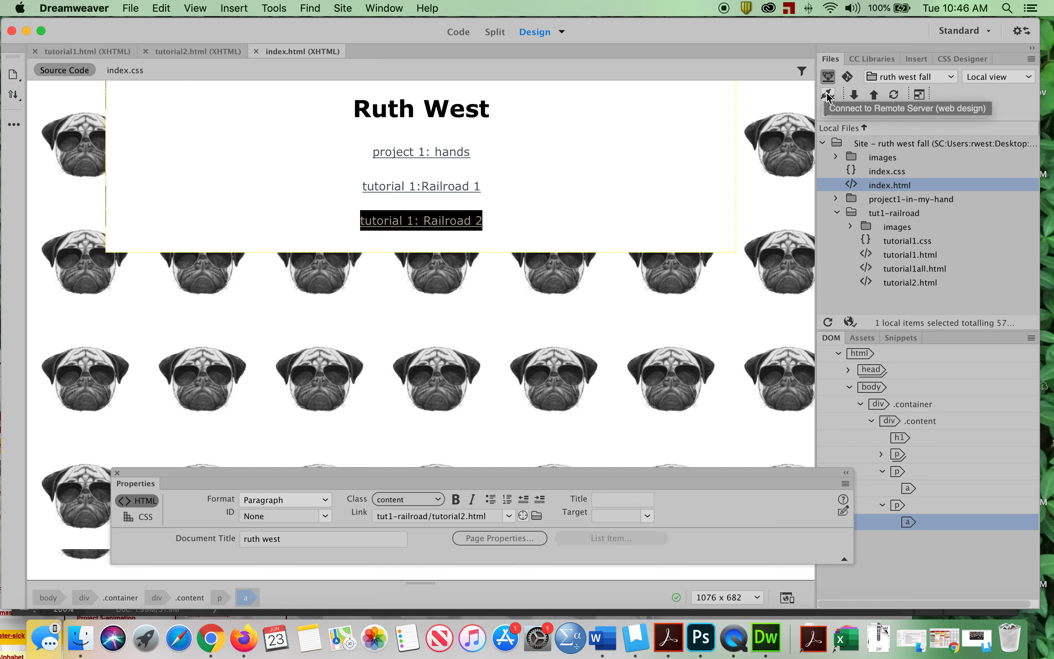
Connect to the remote server and show remote and local files side by side, with the local tut1-railroad folder collapsed.
left_click(828, 96)
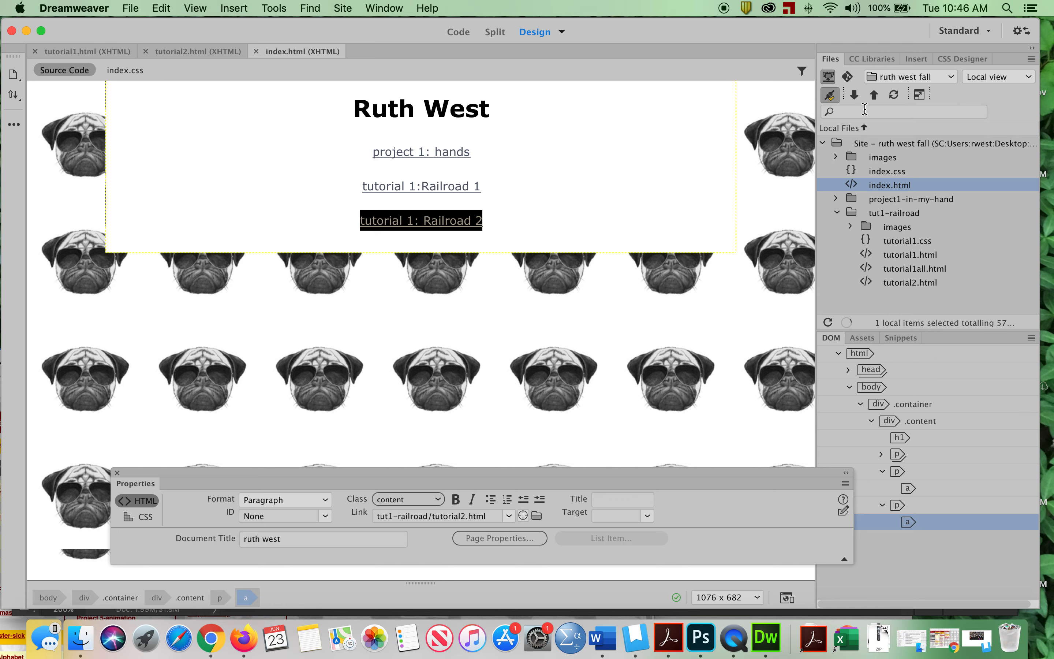
left_click(919, 94)
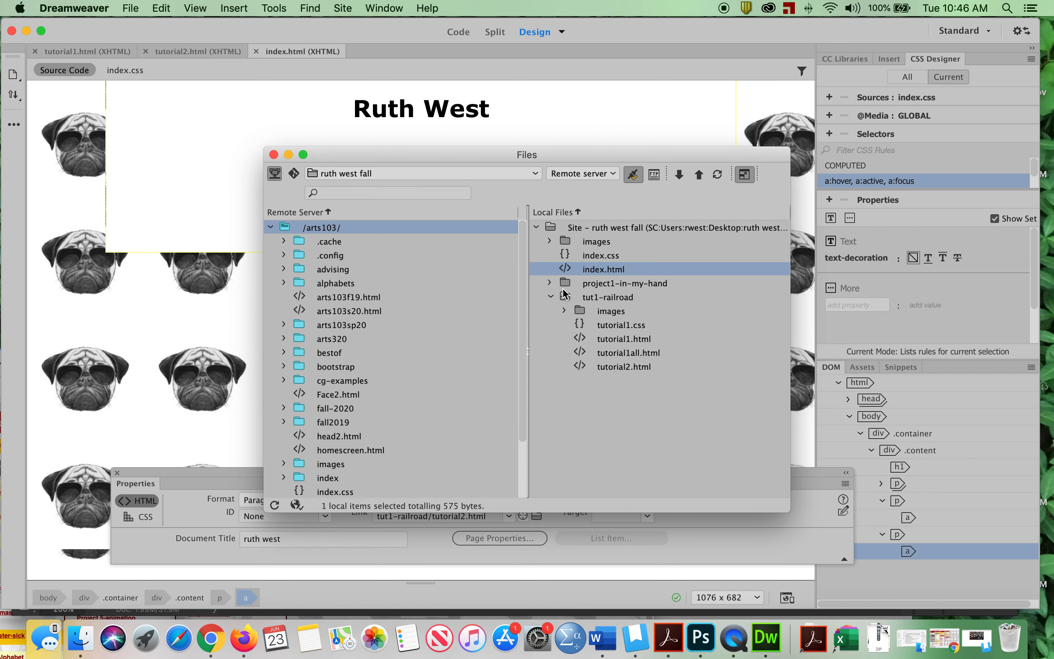
left_click(550, 297)
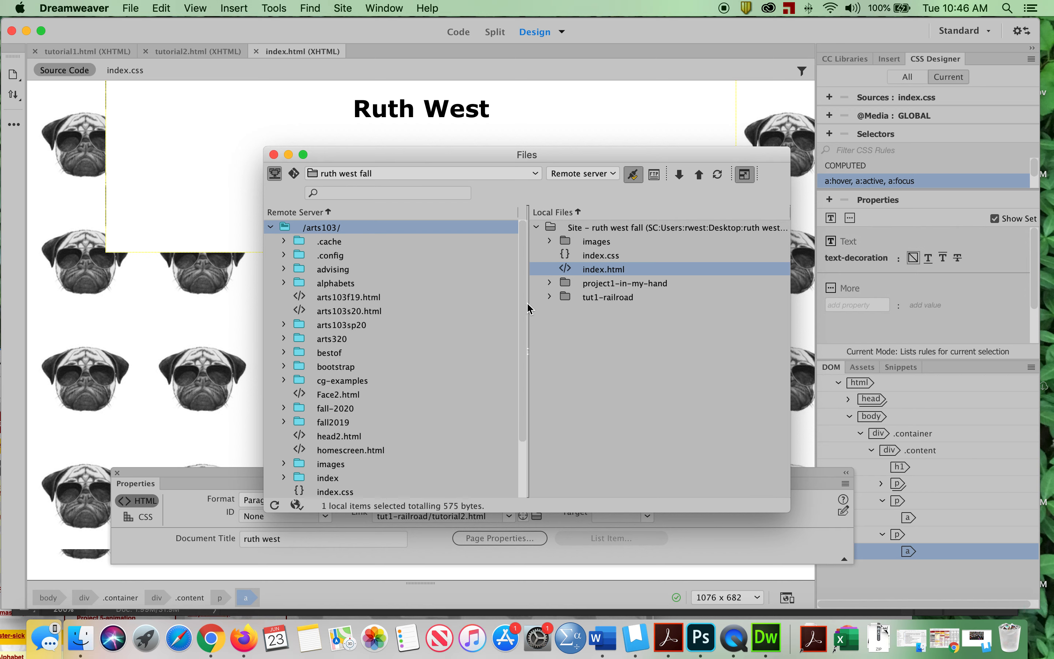
Expand the fall-2020 folder and its early subfolder on the remote server.
scroll(525, 323, "down", 1)
scroll(517, 334, "up", 1)
left_click(285, 409)
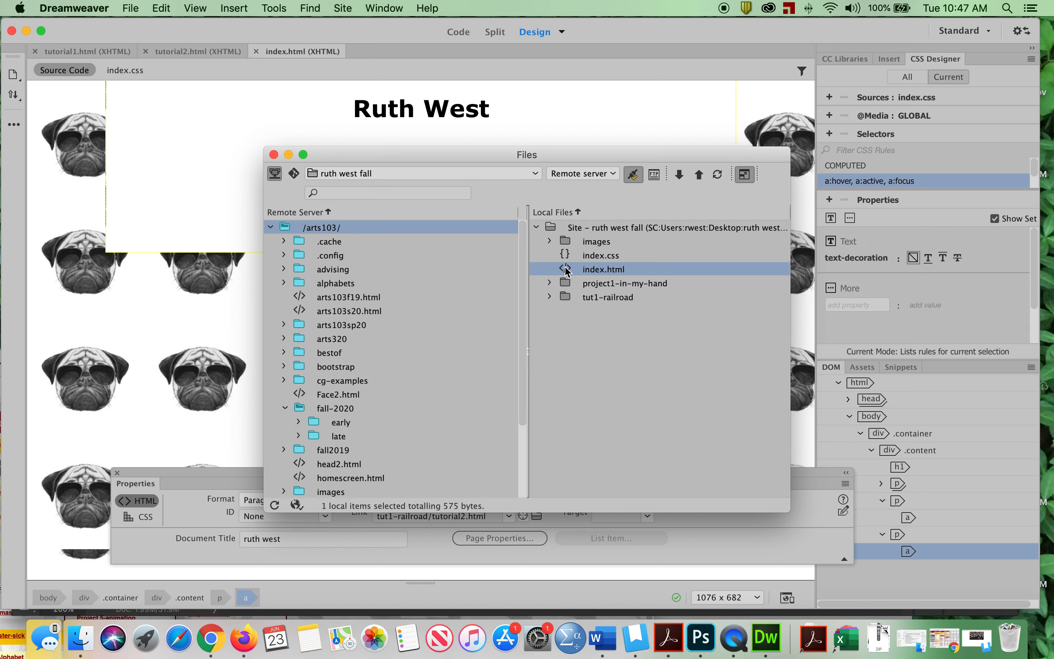
left_click(564, 298)
left_click_drag(562, 298, 516, 322)
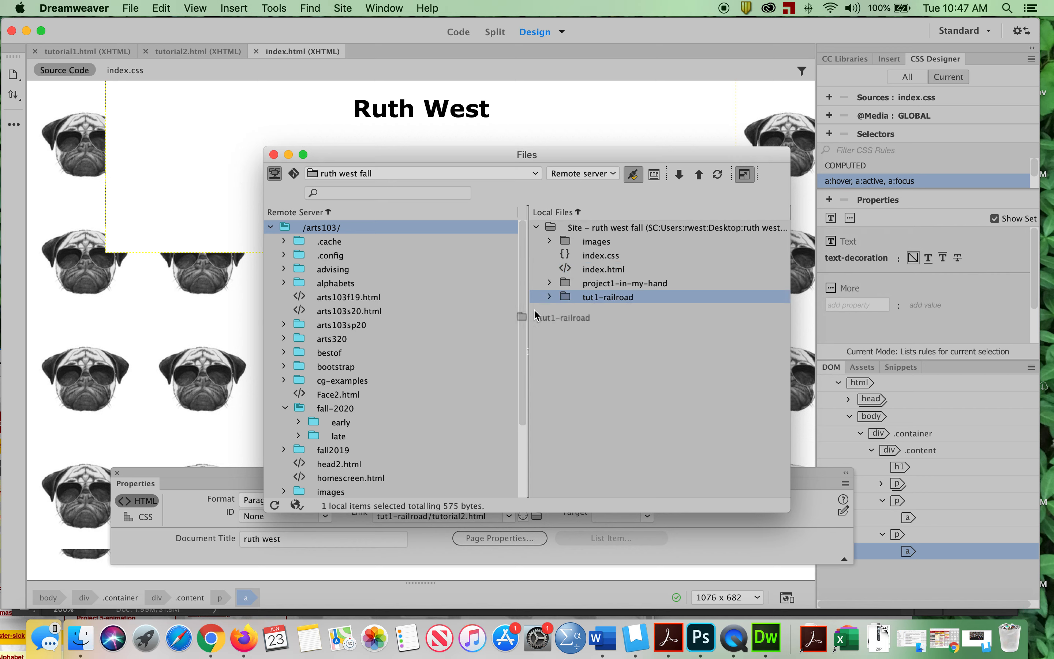
left_click(550, 297)
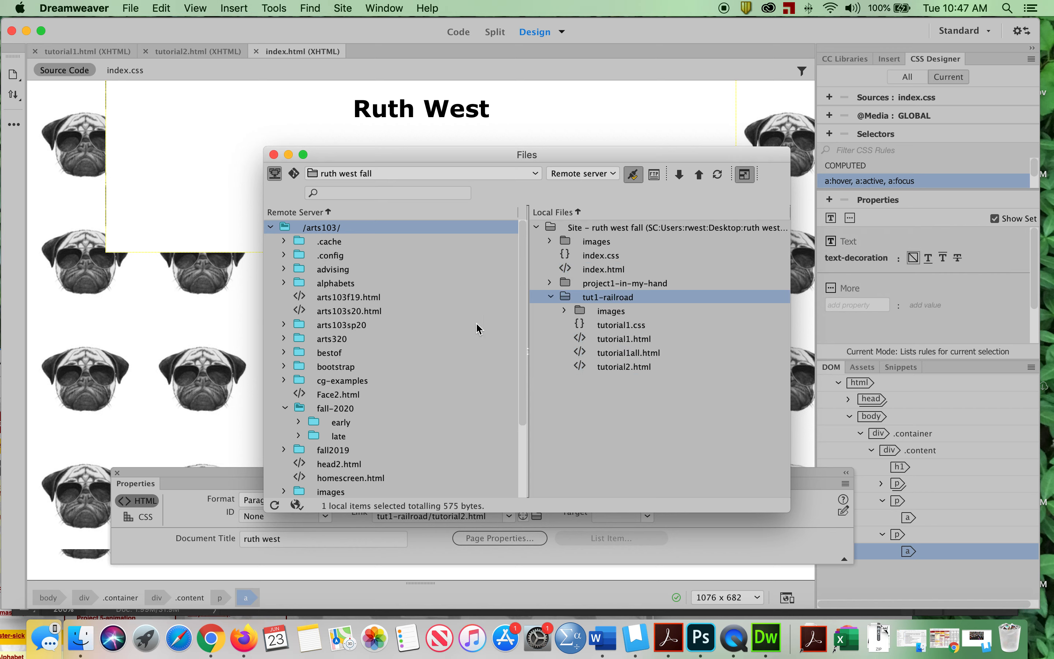
left_click(298, 422)
left_click_drag(520, 362, 522, 418)
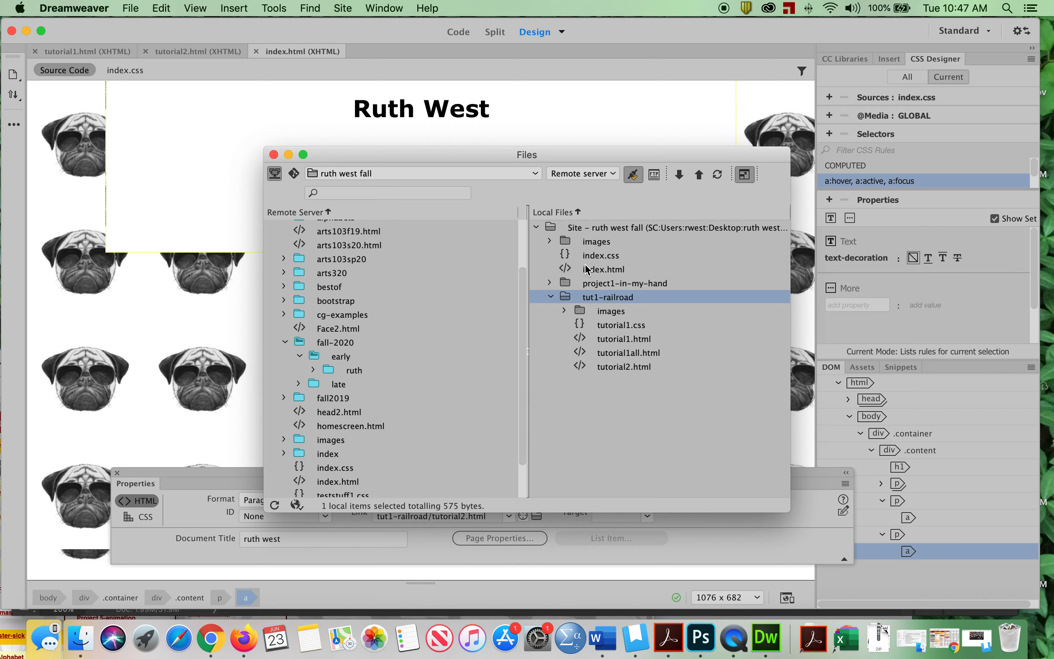
Upload the local tut1-railroad folder into the personal folder inside fall-2020/early on the remote server, including dependent files.
left_click(550, 297)
left_click_drag(569, 296, 334, 373)
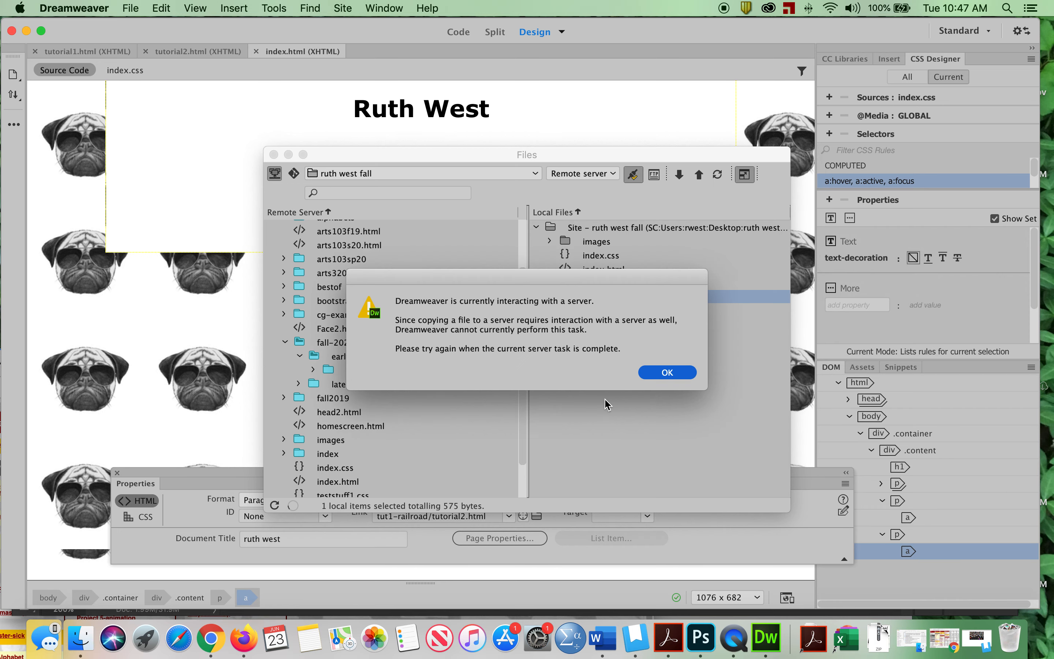
left_click(667, 372)
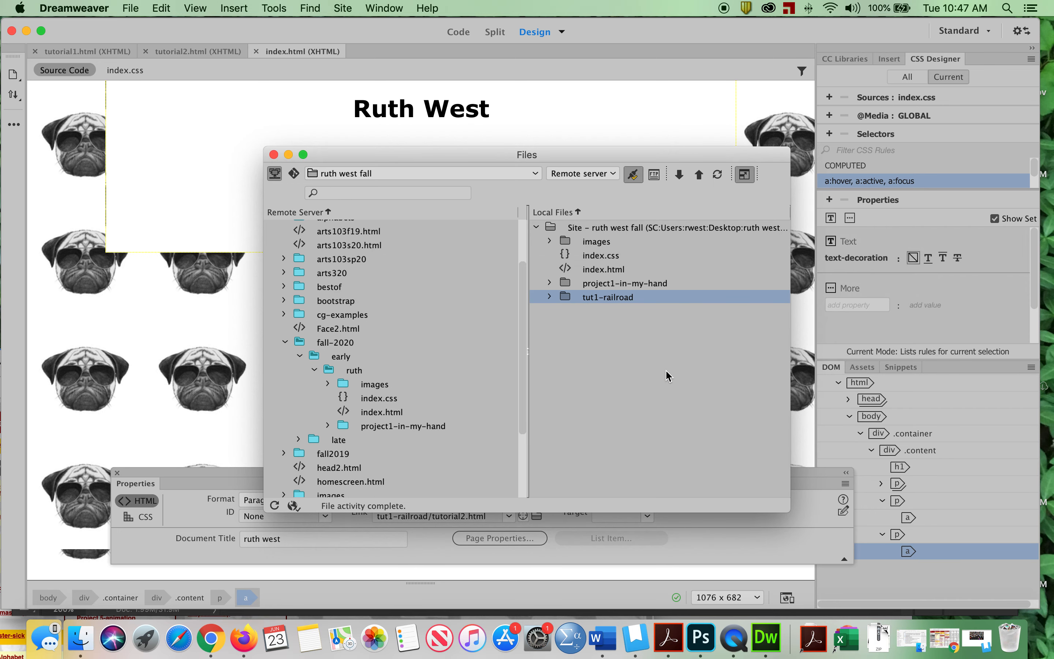
left_click(561, 298)
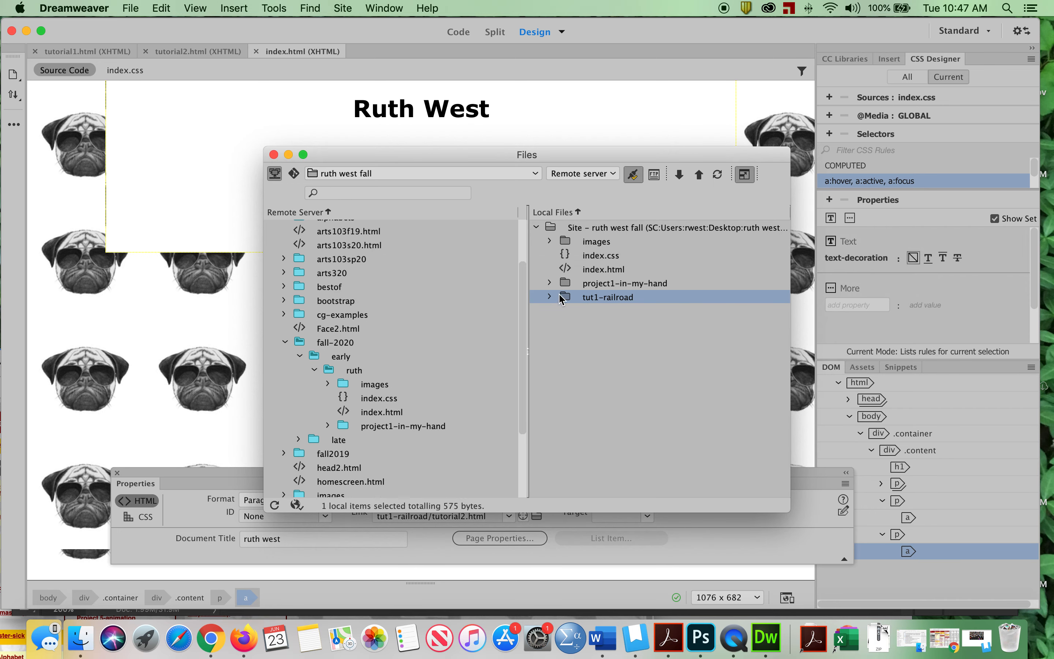
left_click_drag(568, 298, 331, 371)
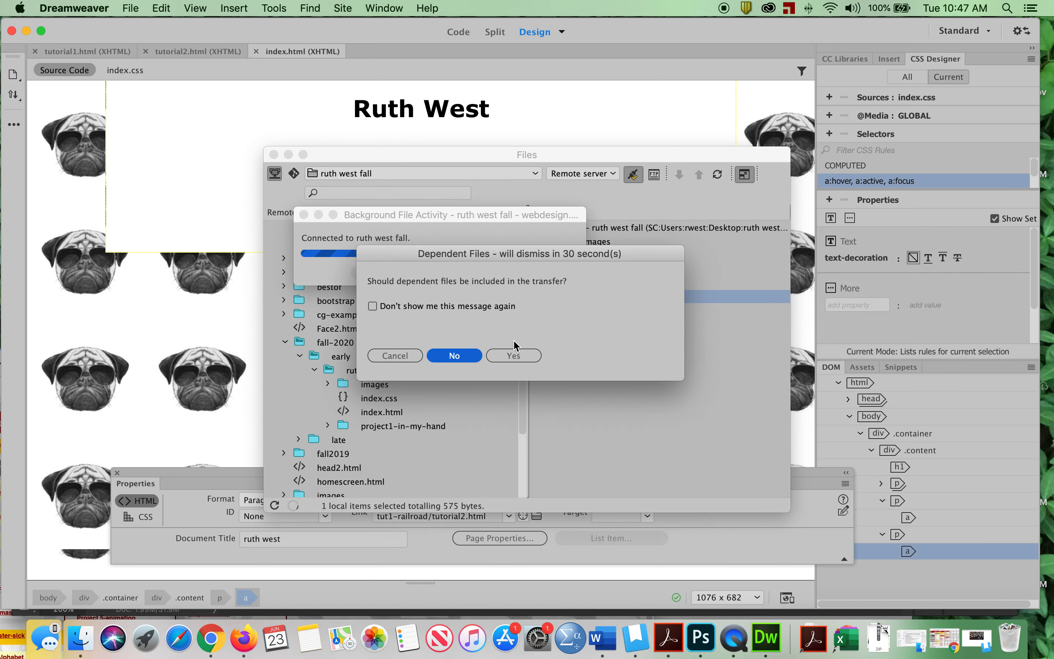
left_click(511, 355)
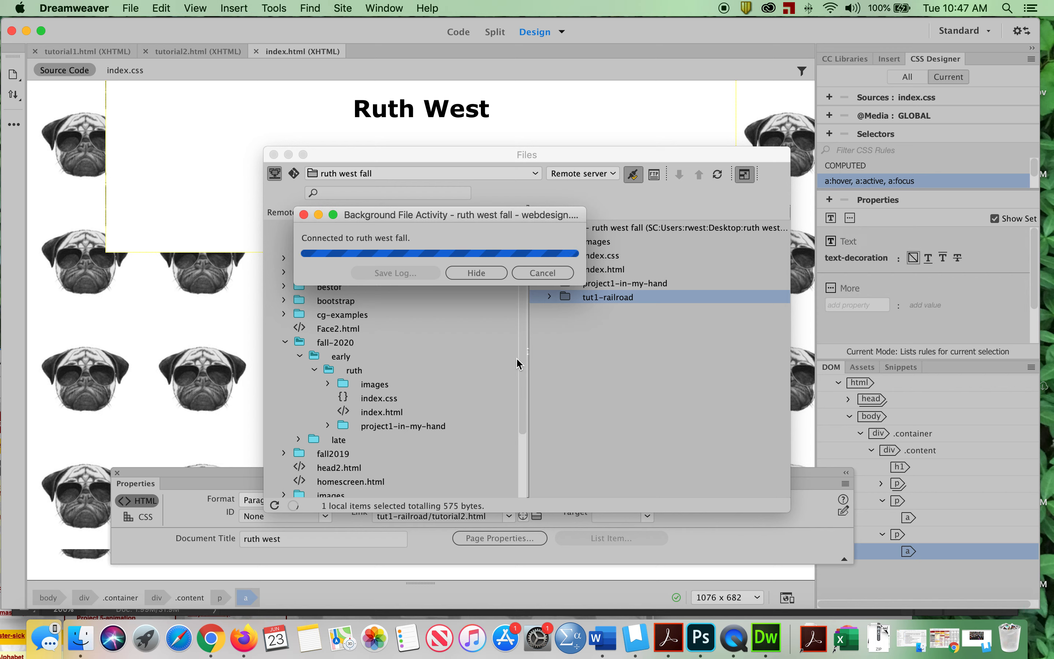